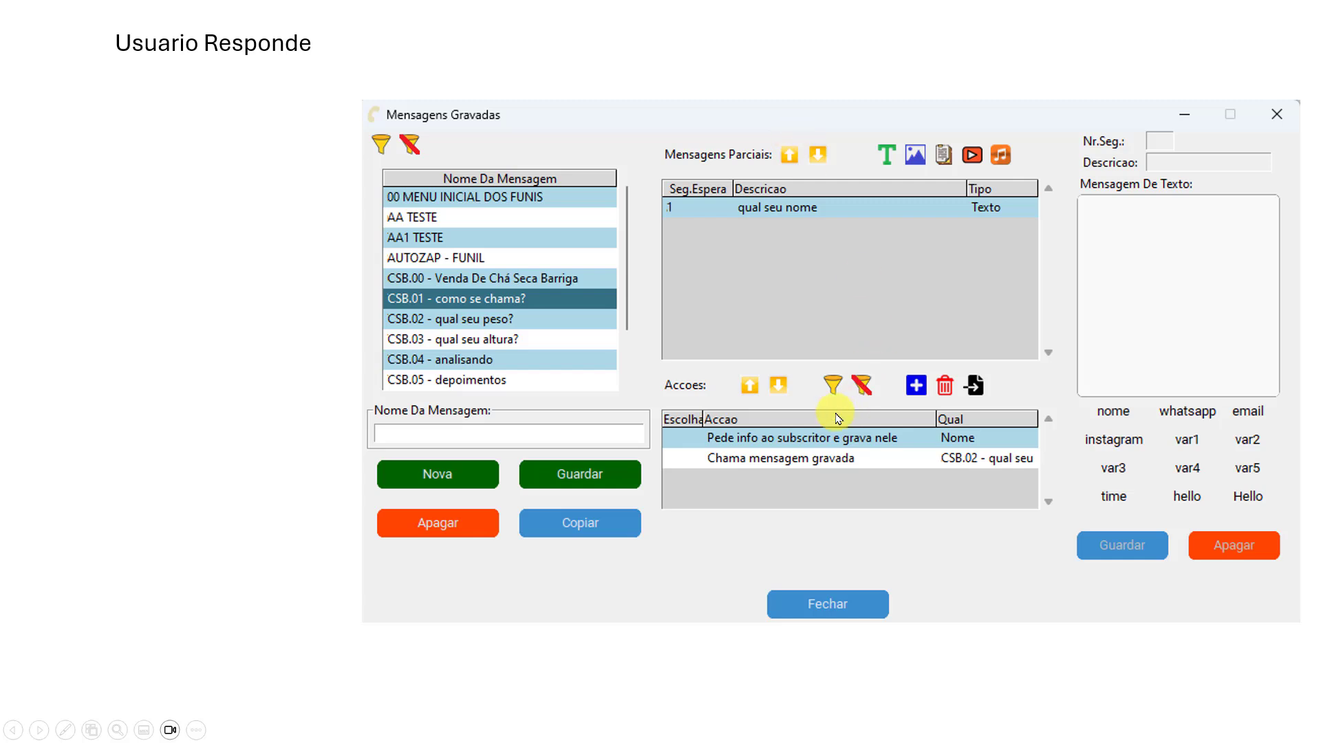
pyautogui.click(274, 207)
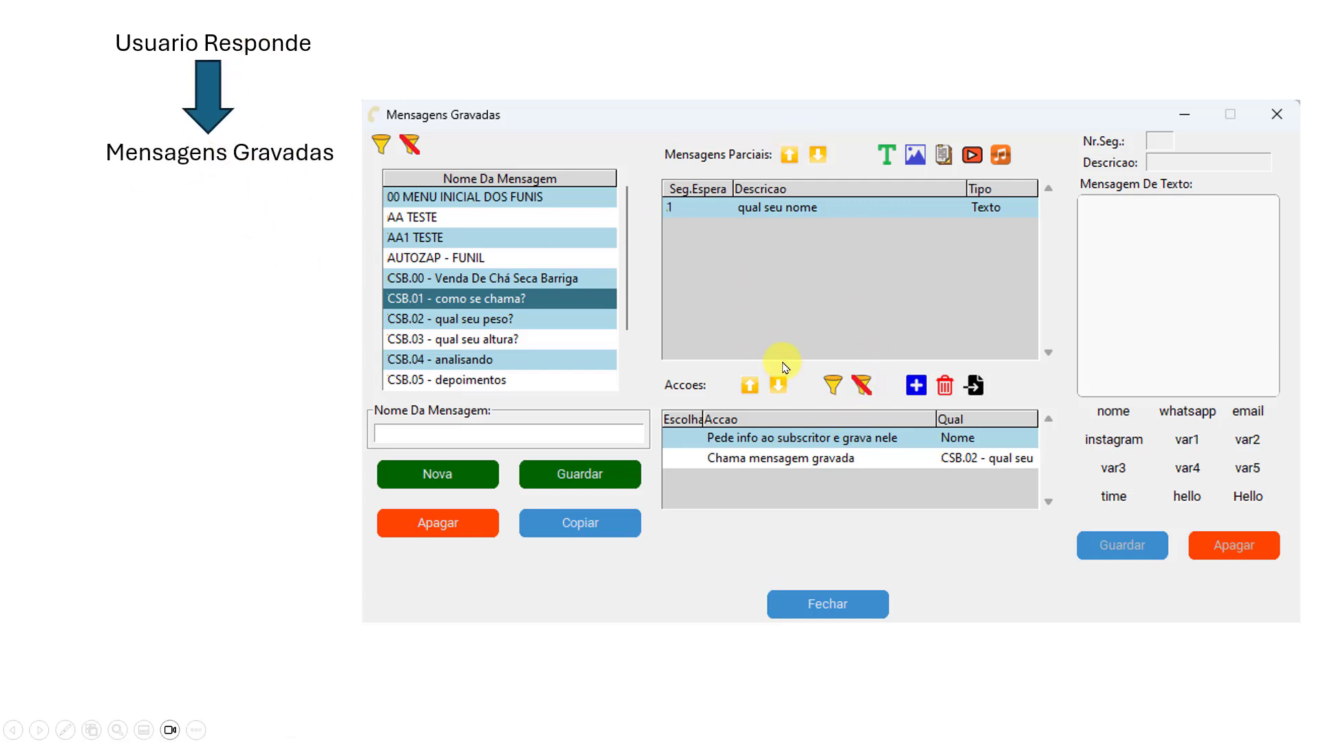
pyautogui.click(269, 228)
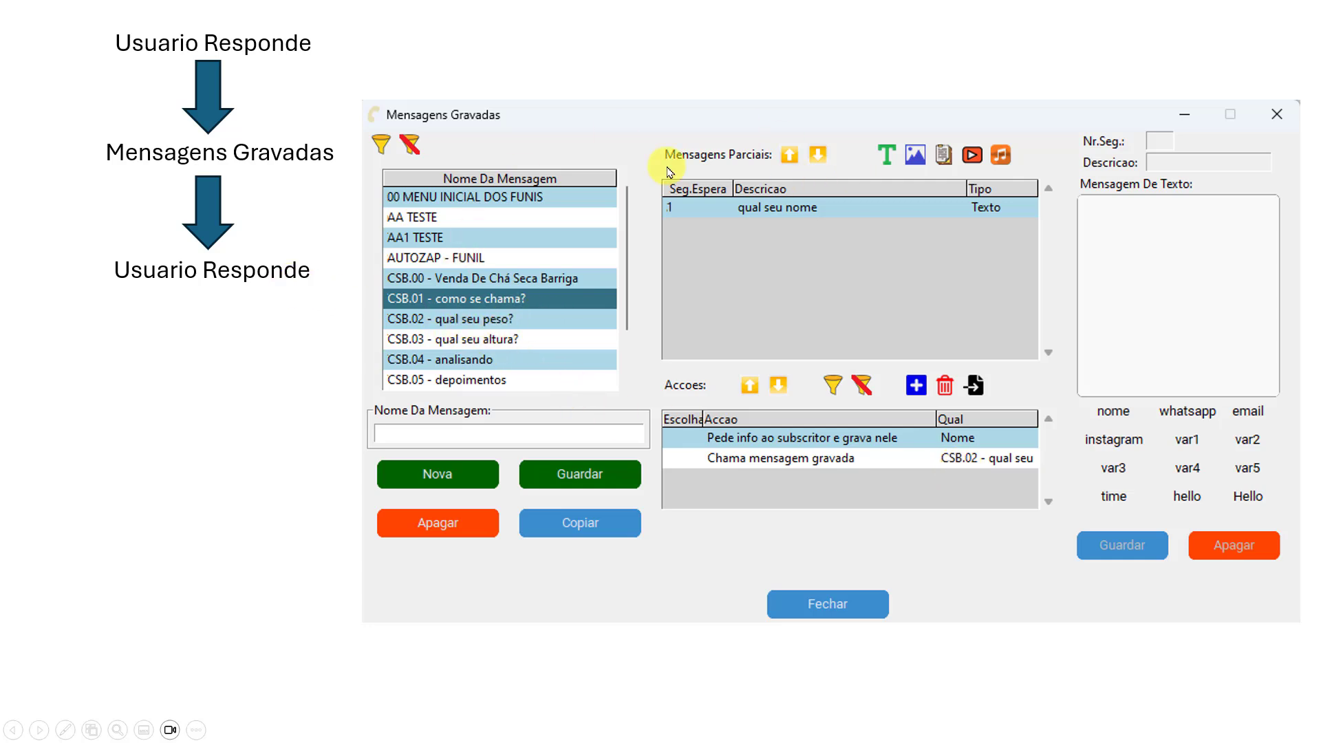
pyautogui.press('Right')
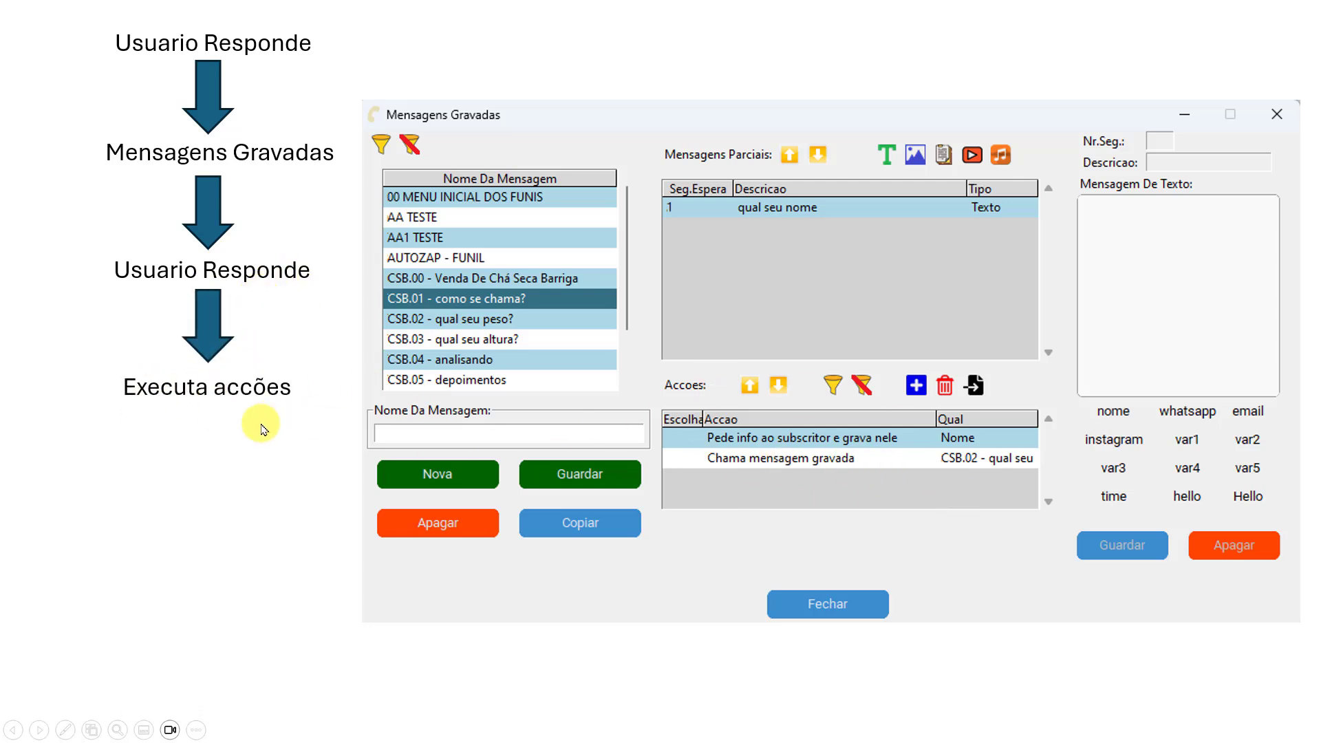
pyautogui.press('Right')
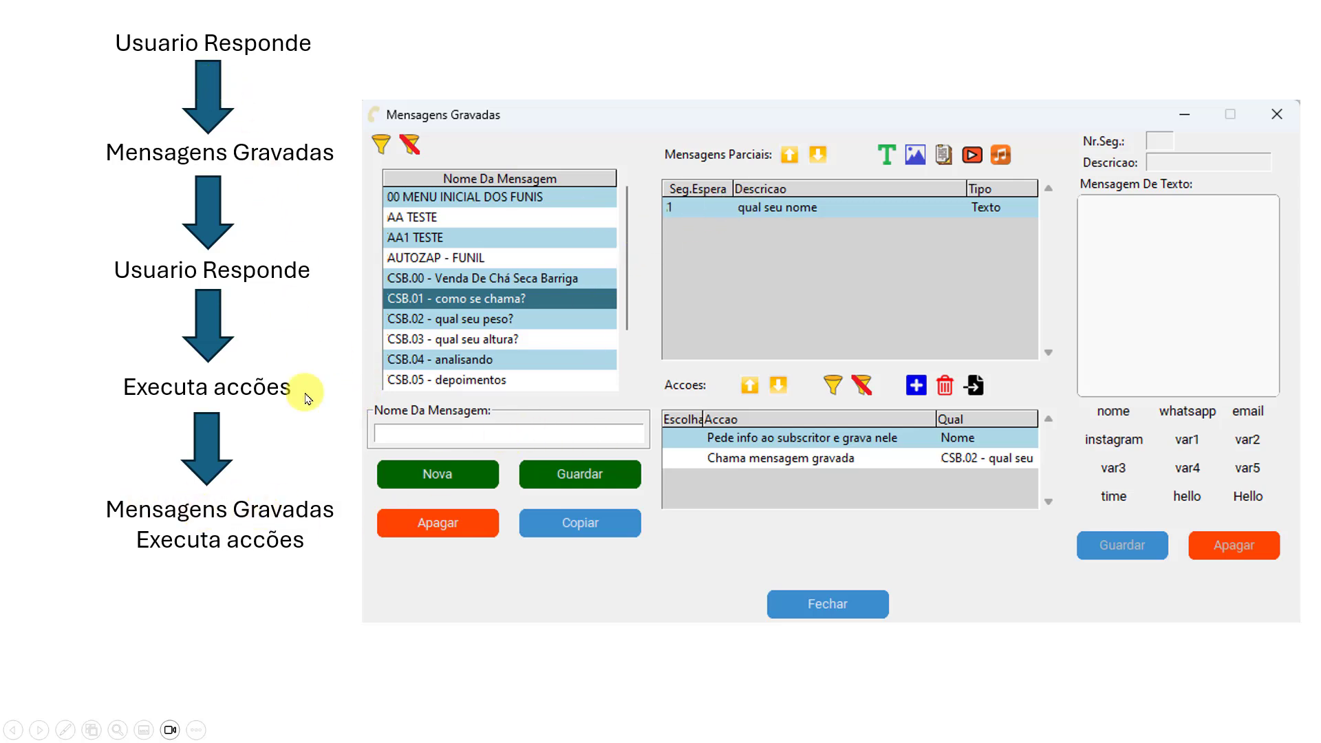
pyautogui.press('Right')
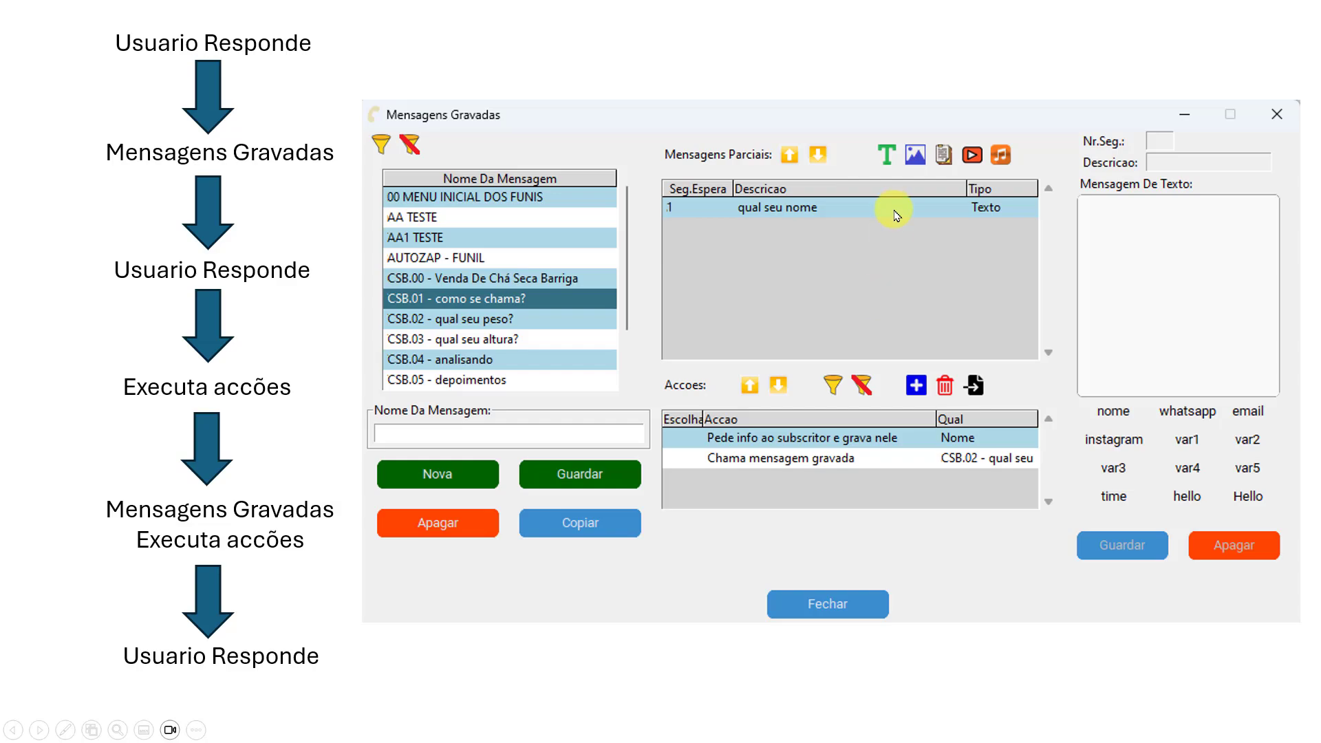
pyautogui.press('Escape')
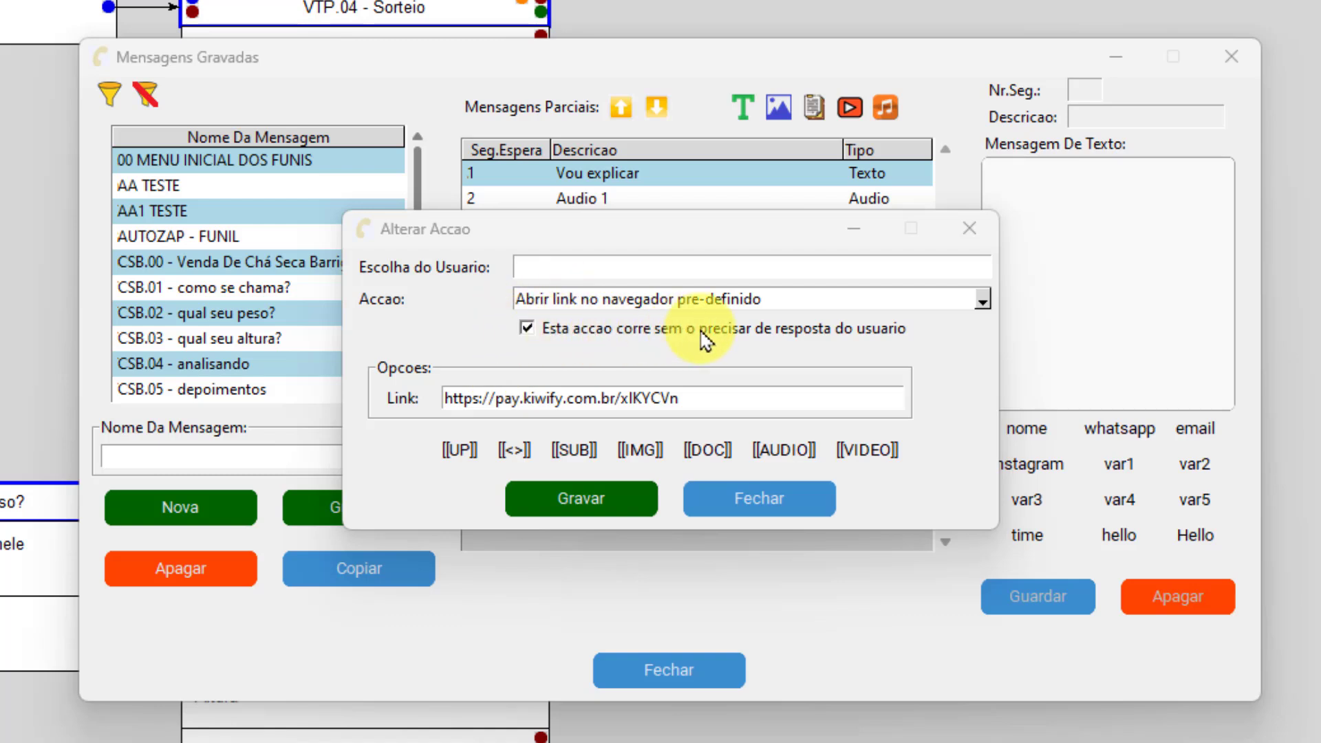
# Close the action settings and select the unanswered message "d" of the VTP.04 - Sorteio conversation in the launch robot
pyautogui.click(810, 511)
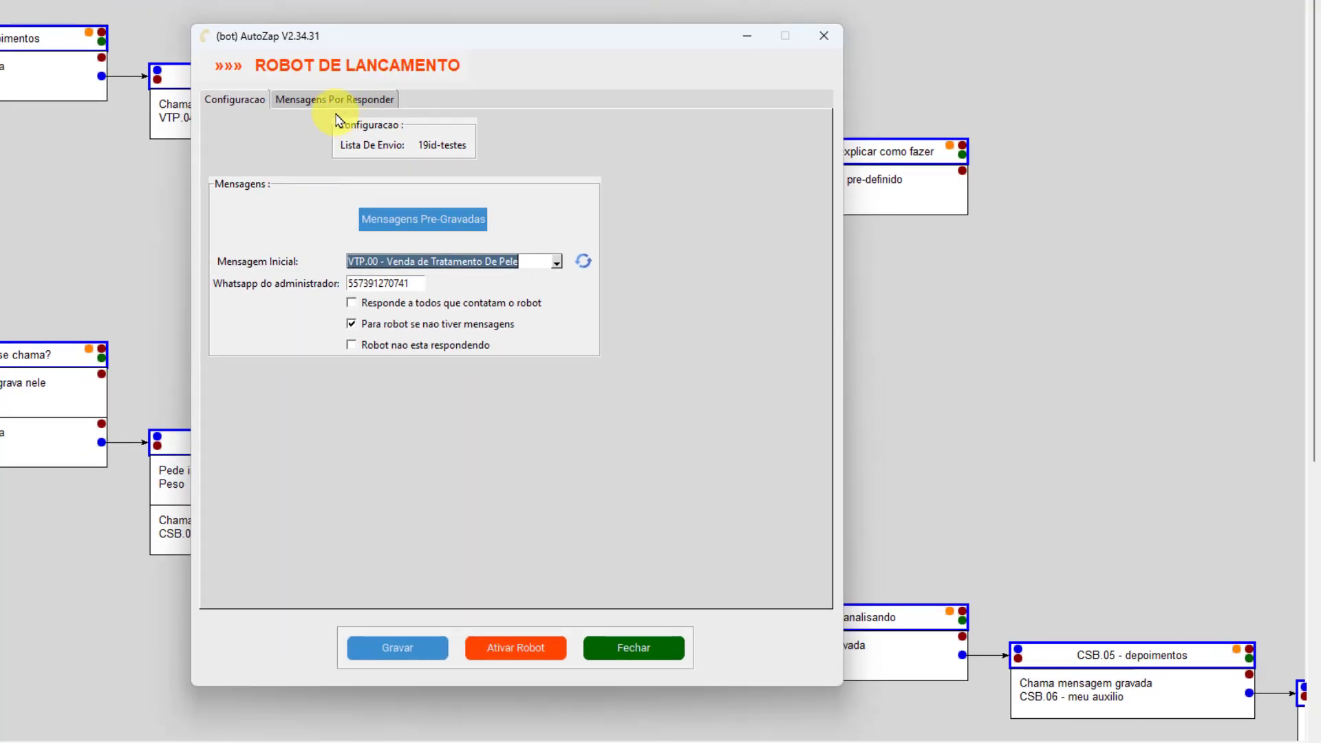
pyautogui.click(332, 99)
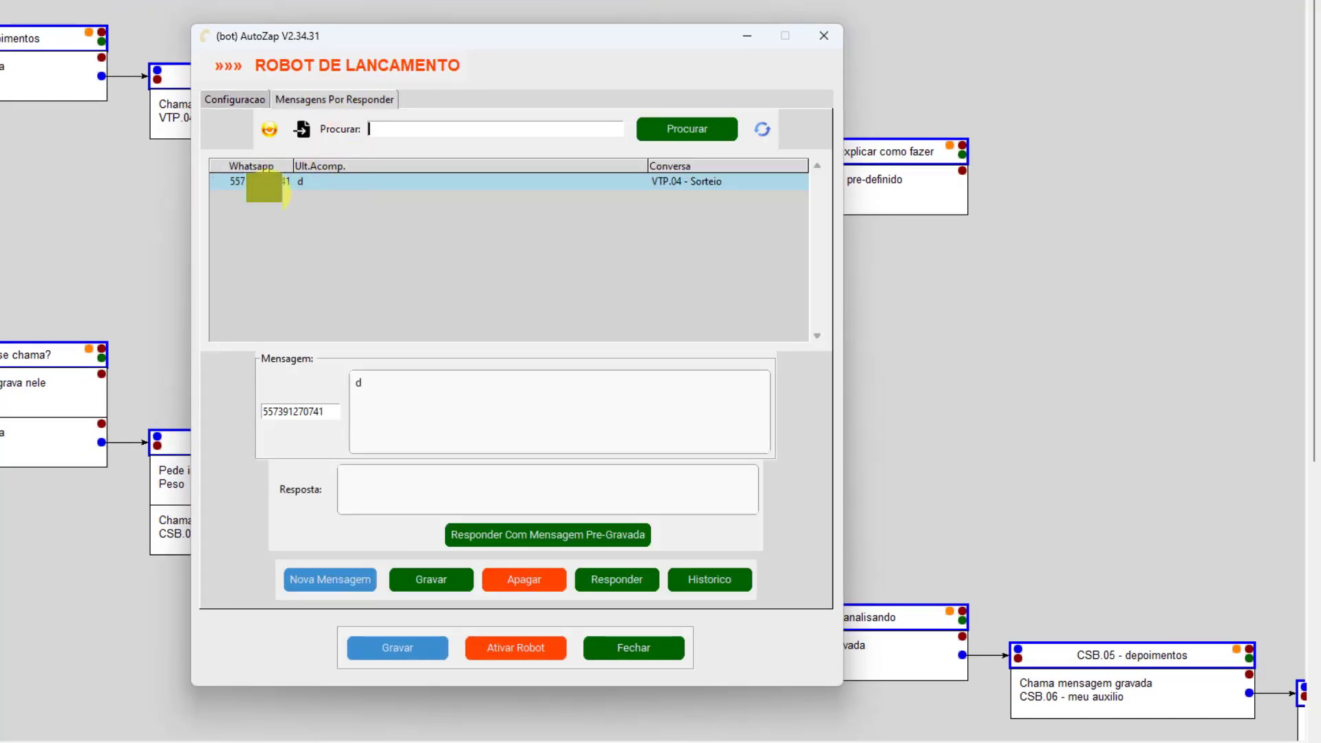
pyautogui.click(310, 186)
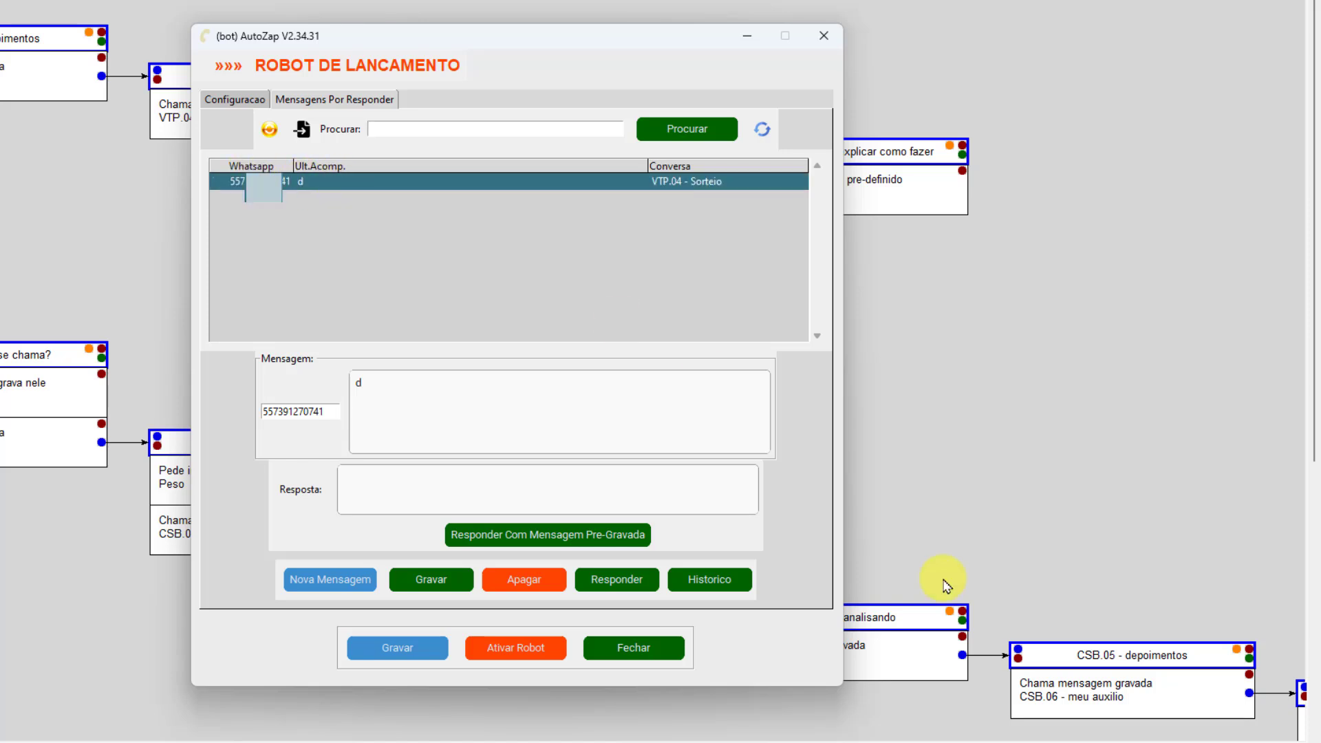
# Switch to WhatsApp in Chrome to check the latest reply in the contact's chat, and return to AutoZap
pyautogui.moveTo(382, 740)
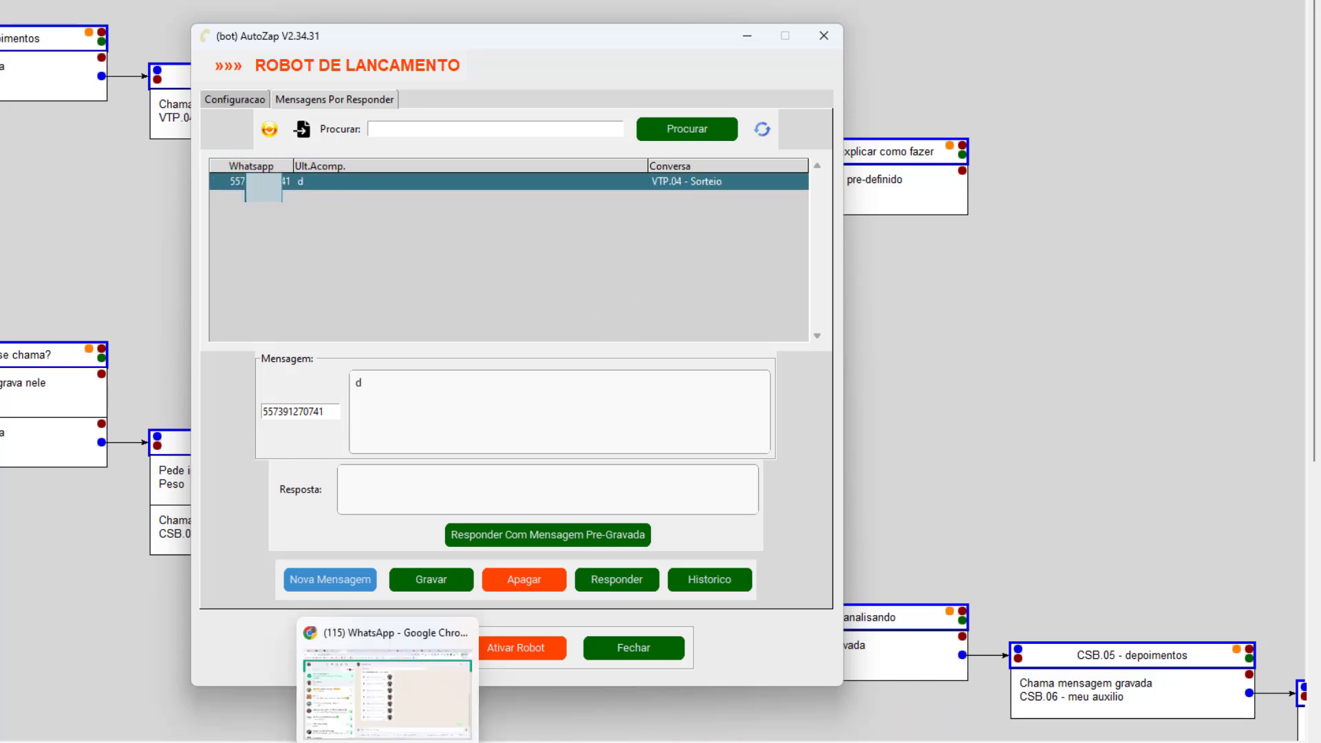
pyautogui.click(378, 682)
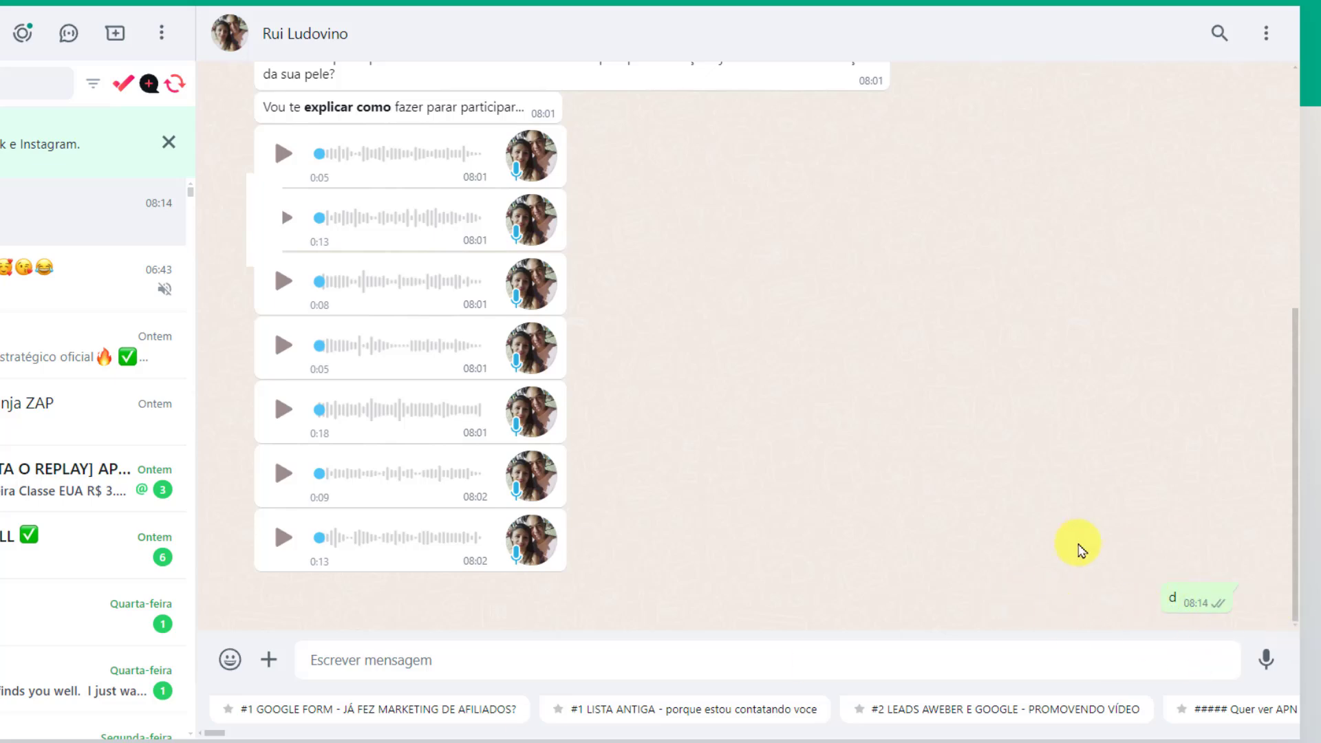
pyautogui.hotkey('alt', 'Tab')
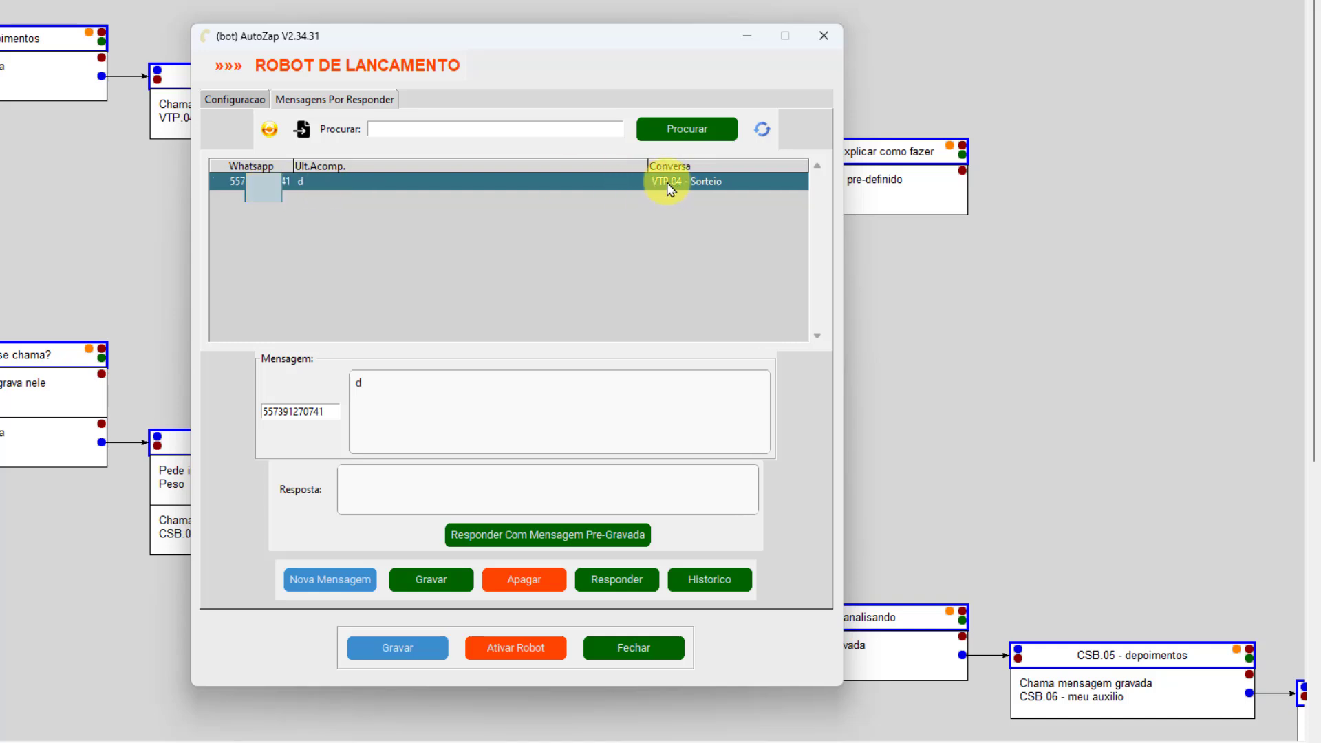
# Uncover the flow diagram, open the VTP.04 - Sorteio block and review its partial messages through "Gostaria de participar ?"
pyautogui.moveTo(678, 42); pyautogui.dragTo(671, 212)
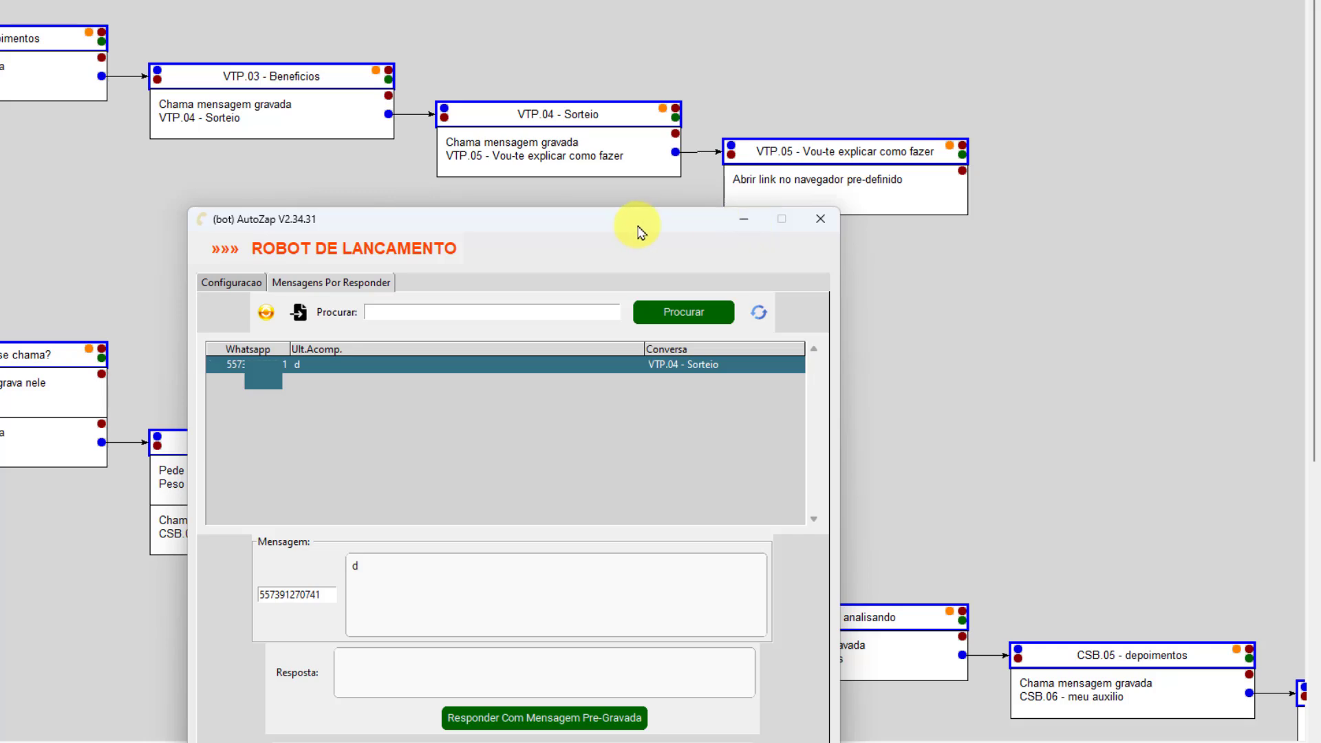
pyautogui.click(650, 177)
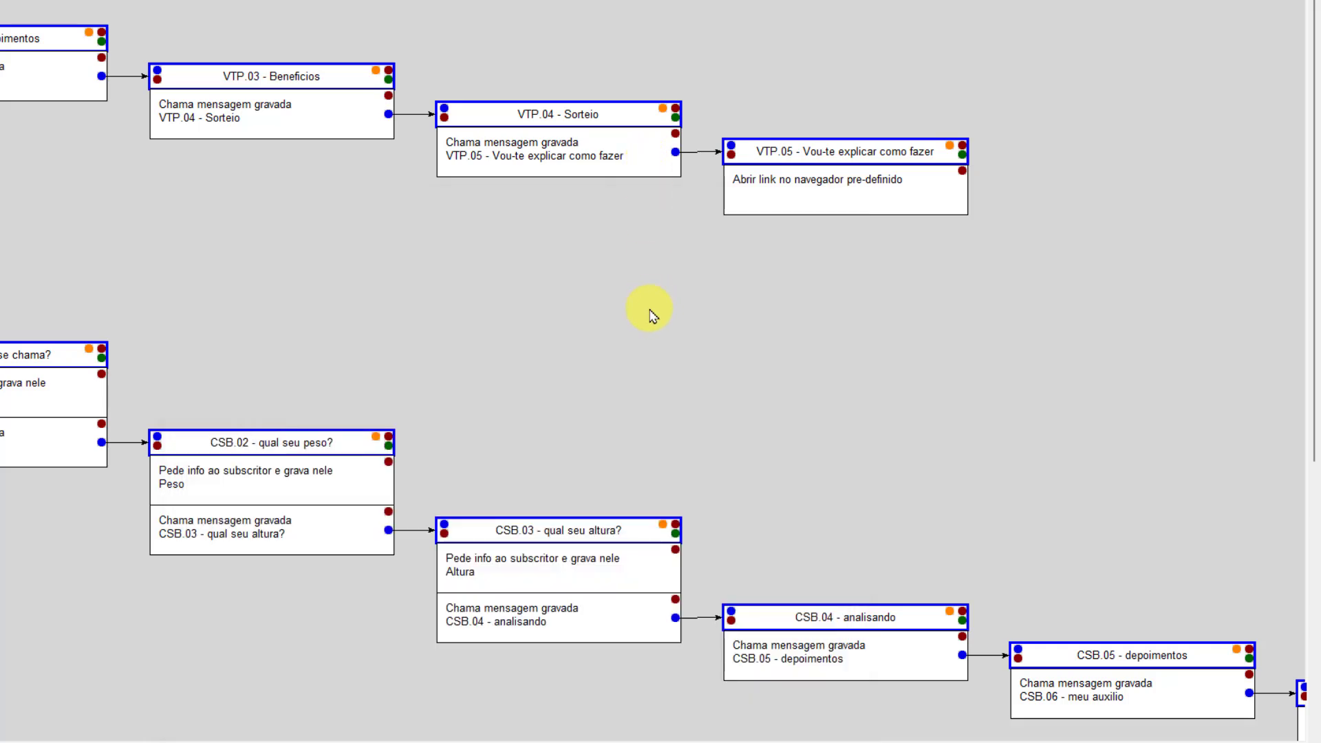
pyautogui.moveTo(578, 226); pyautogui.dragTo(598, 294)
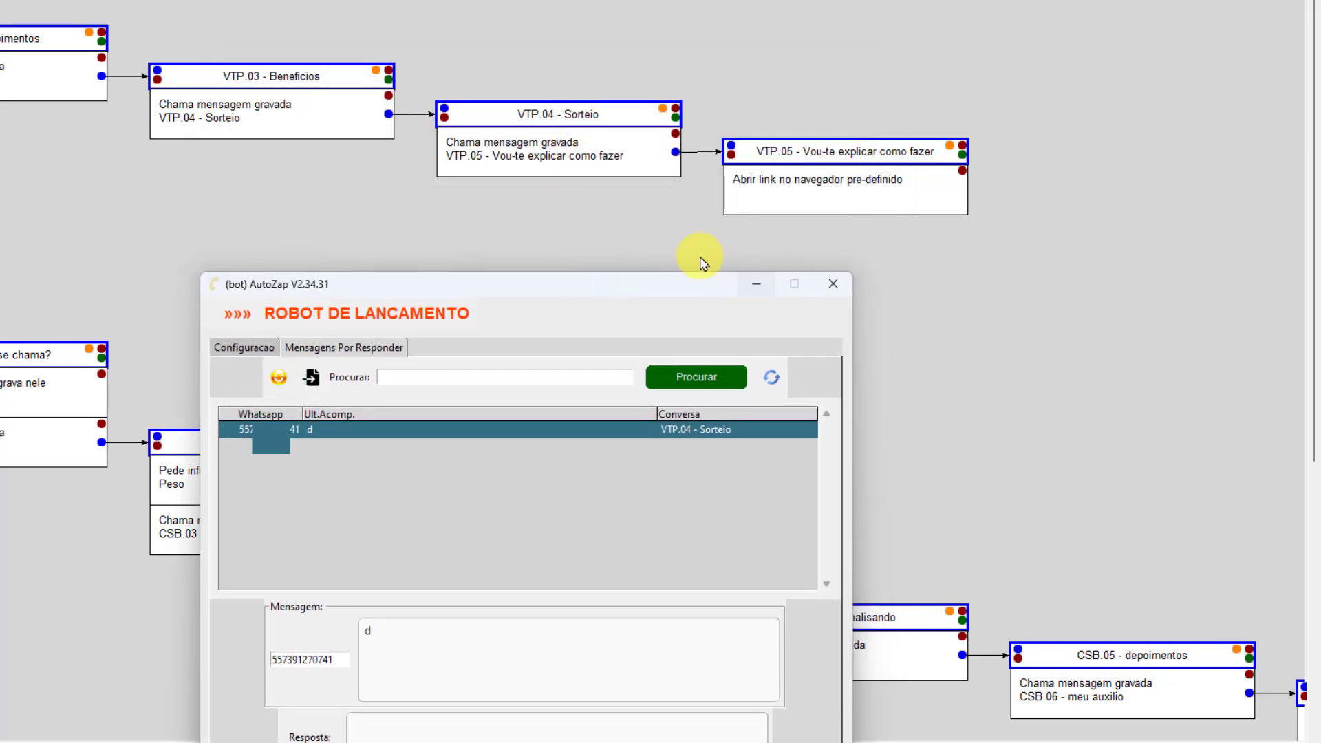
pyautogui.click(596, 168)
pyautogui.doubleClick(586, 117)
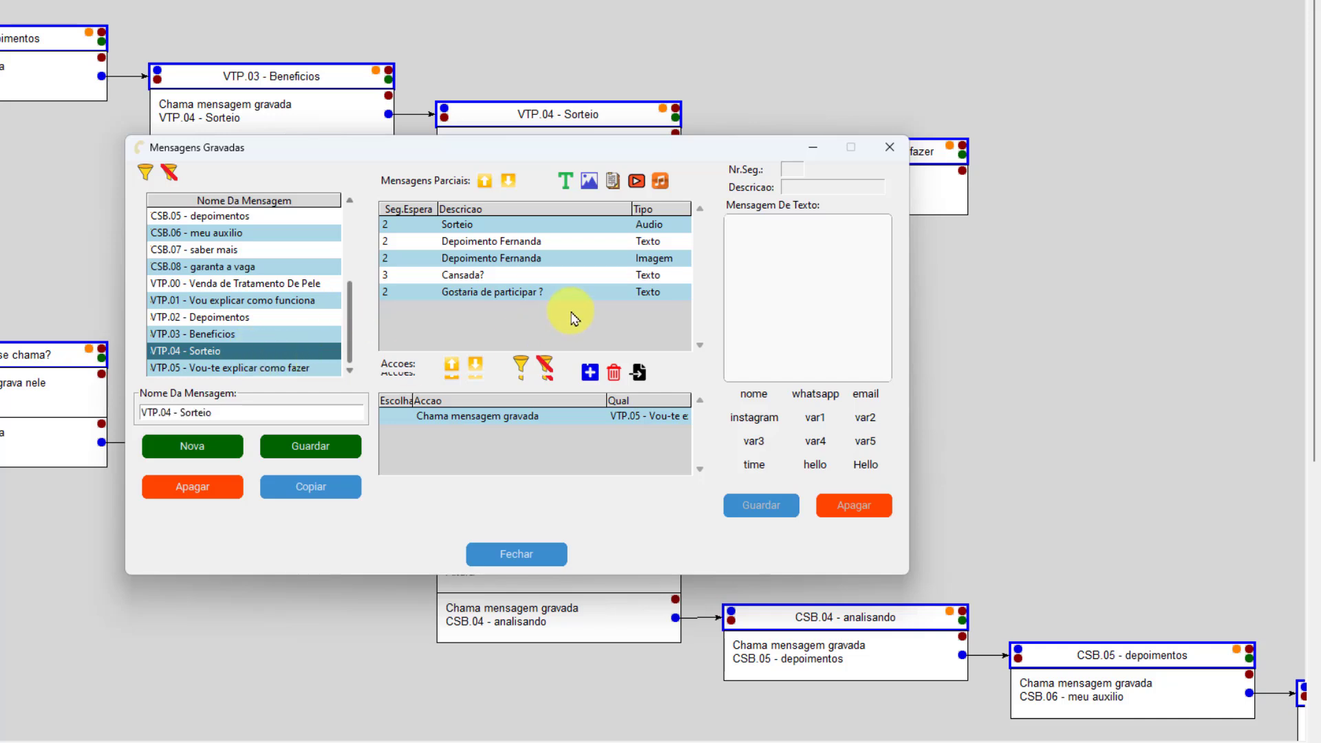
pyautogui.click(462, 226)
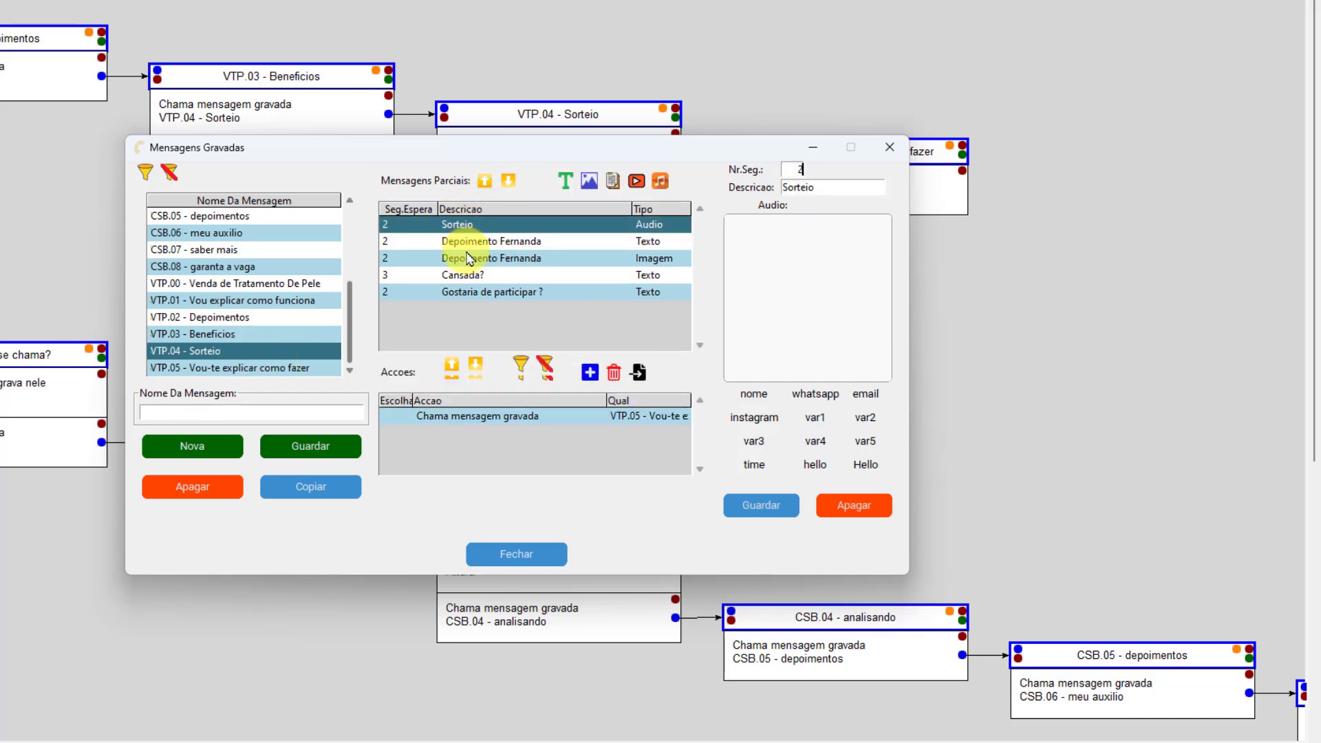
pyautogui.click(466, 242)
pyautogui.click(473, 293)
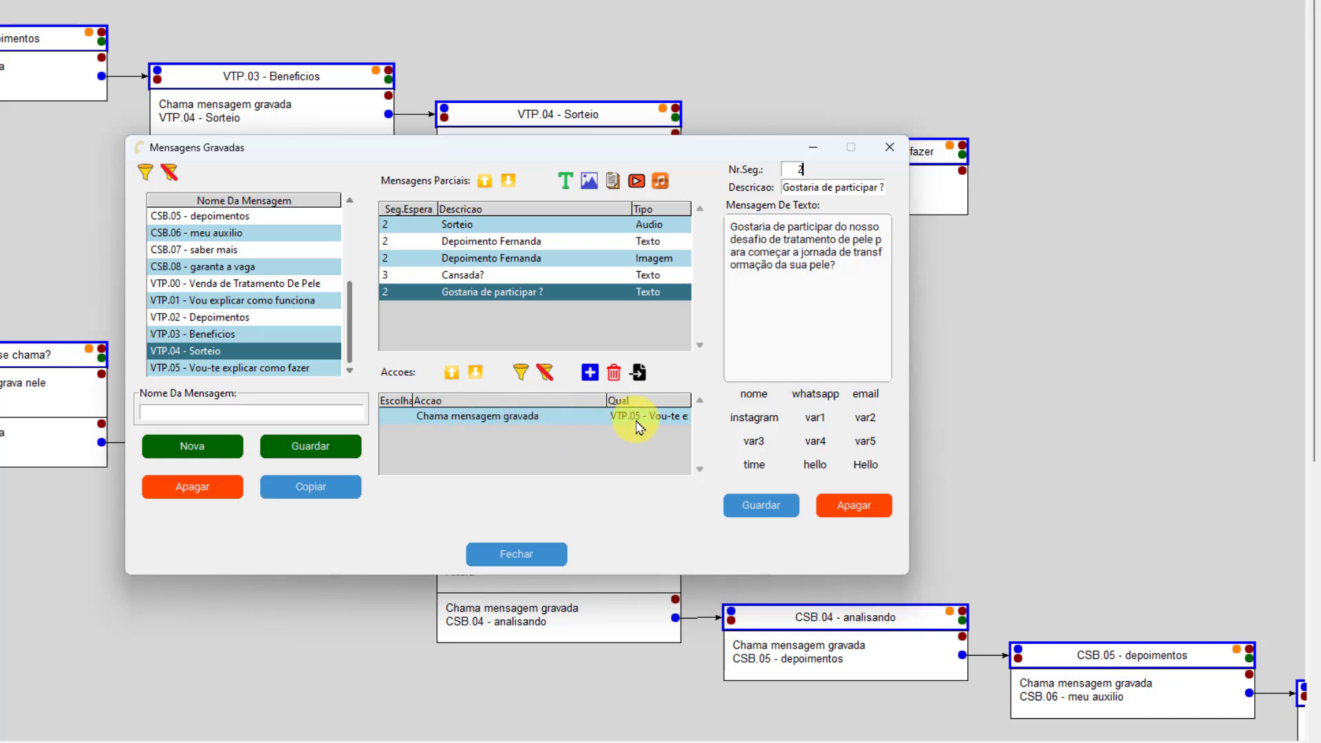
# Examine the "Vou explicar" text of VTP.05 - Vou-te explicar como fazer and the link set in its Abrir link no navegador pre-definido action
pyautogui.click(303, 368)
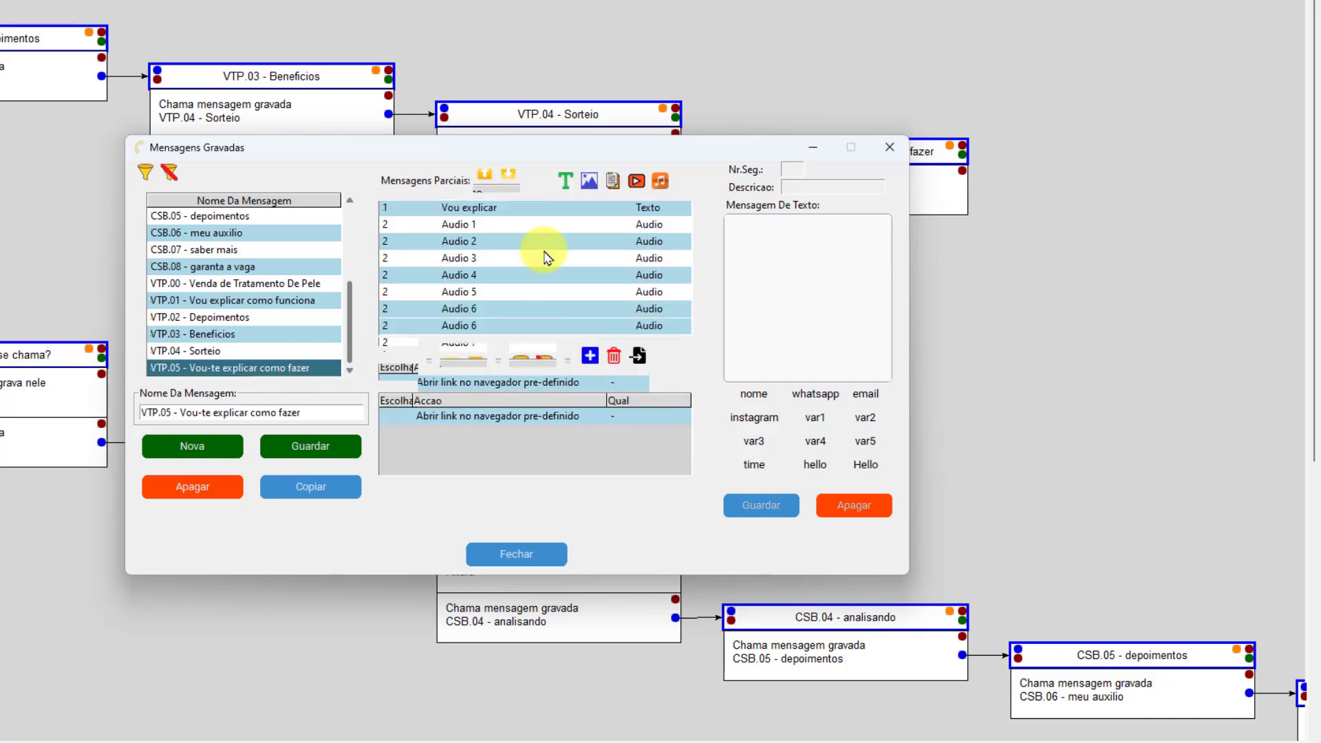
pyautogui.click(456, 223)
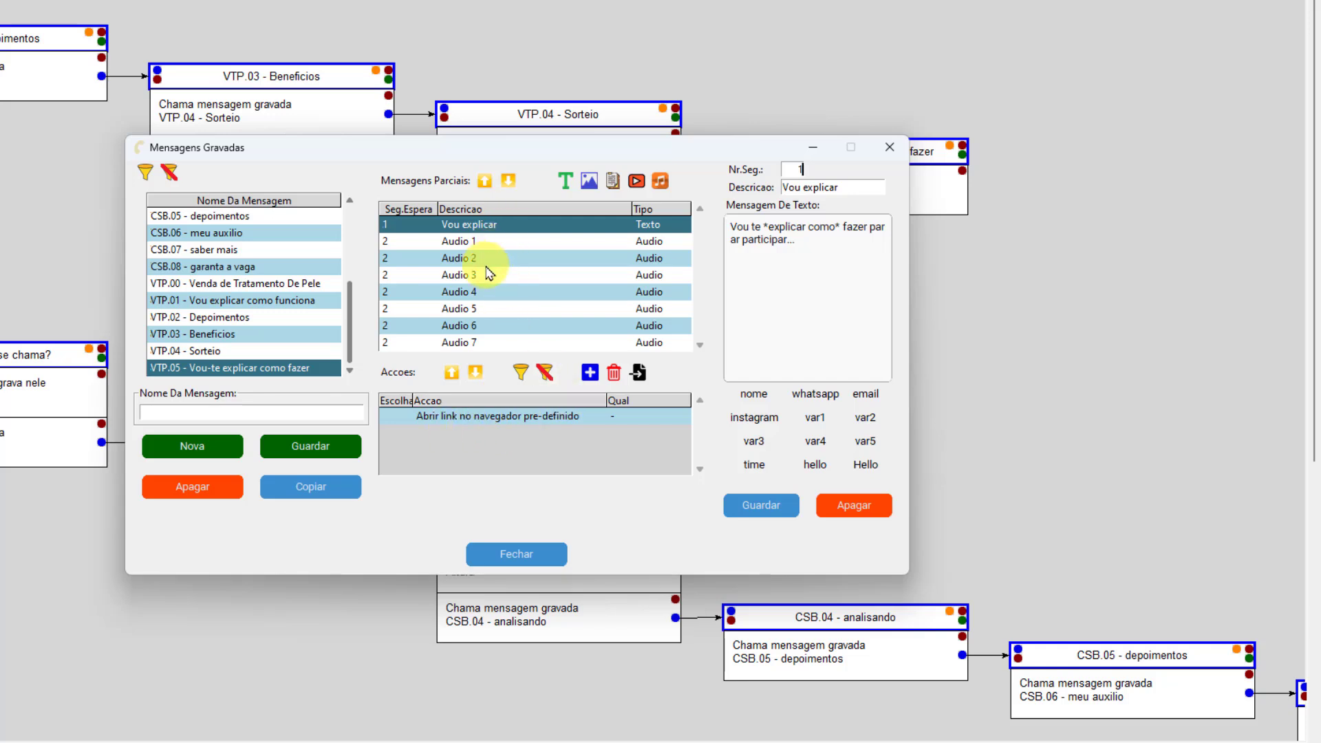
pyautogui.doubleClick(485, 417)
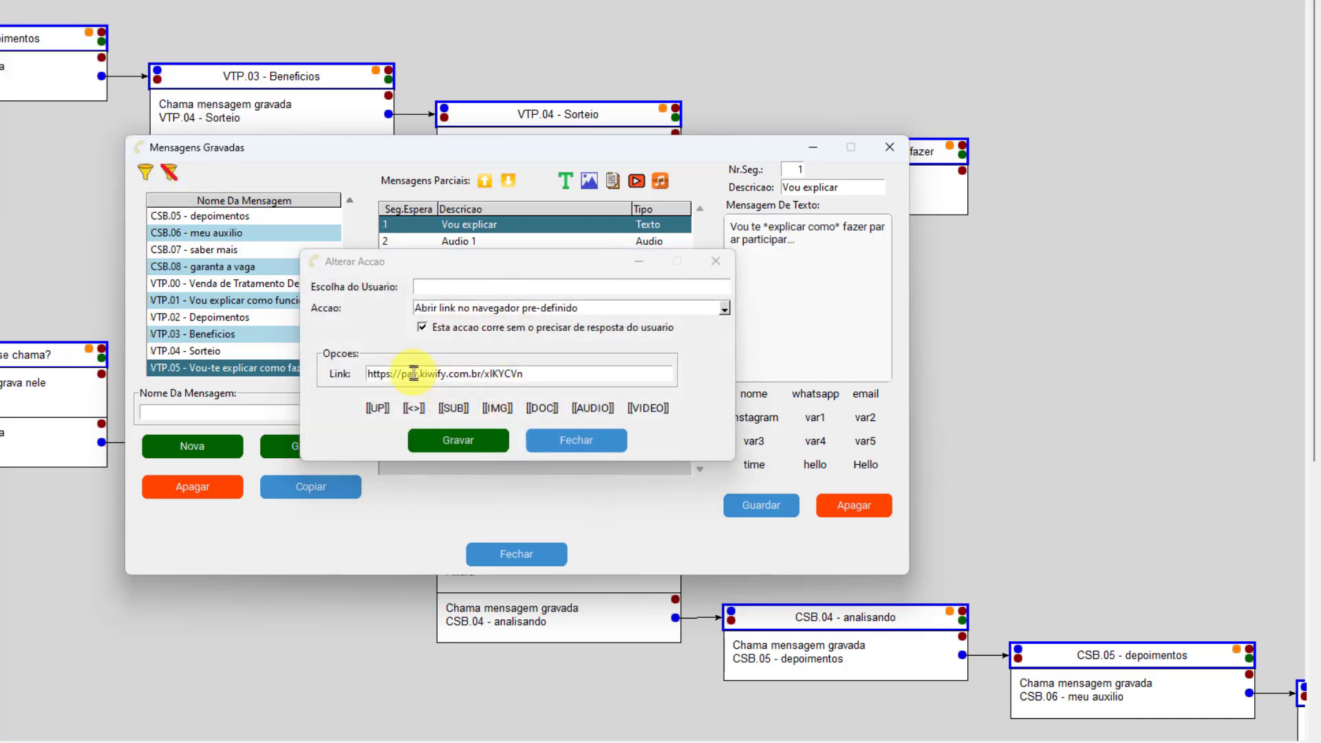
pyautogui.moveTo(566, 373); pyautogui.dragTo(361, 371)
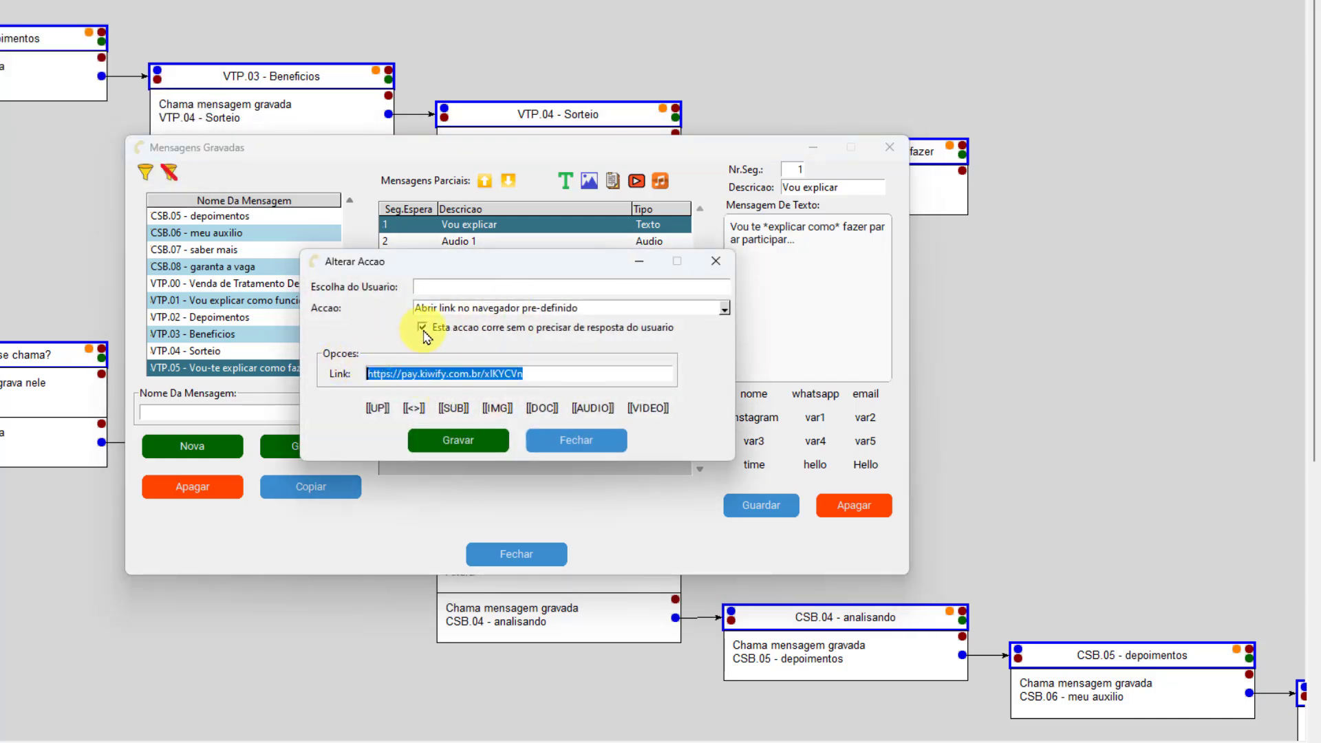
pyautogui.click(560, 437)
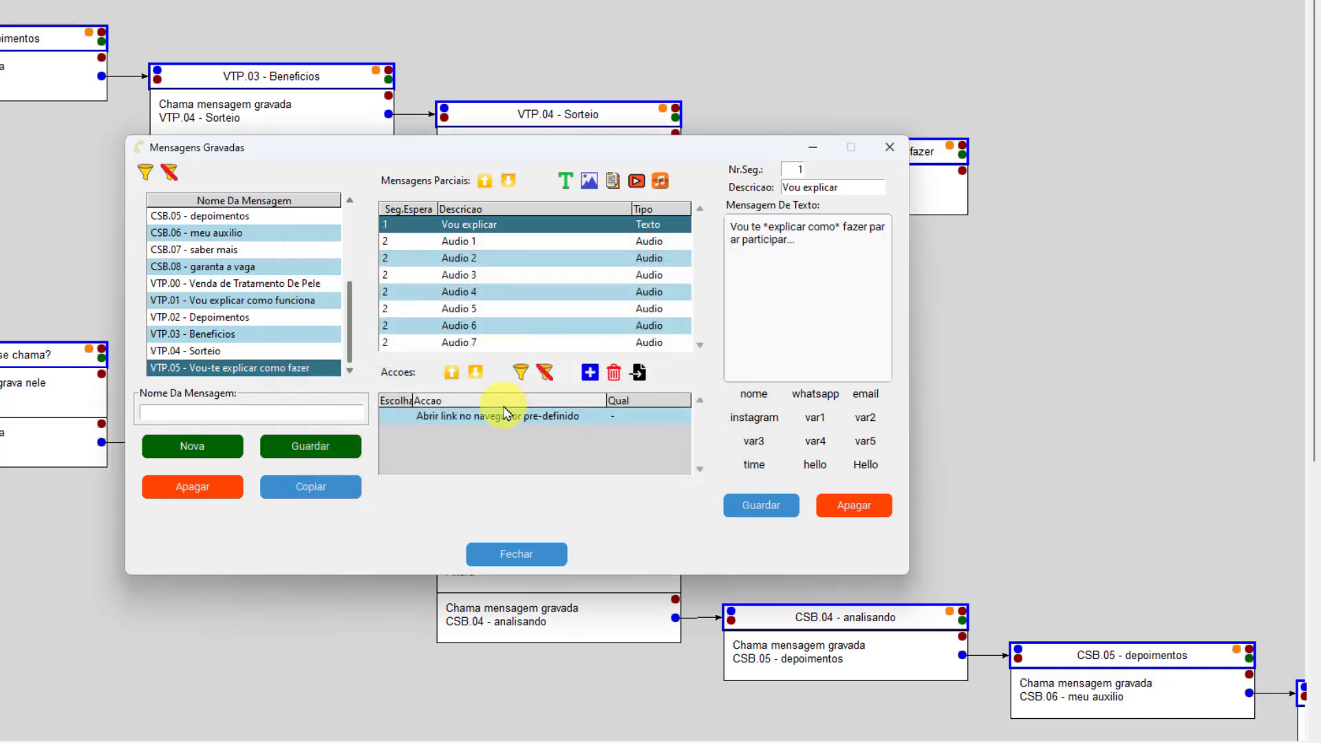
# Reopen the VTP.05 link action, review its option to run without a user reply, and close it without saving
pyautogui.click(424, 419)
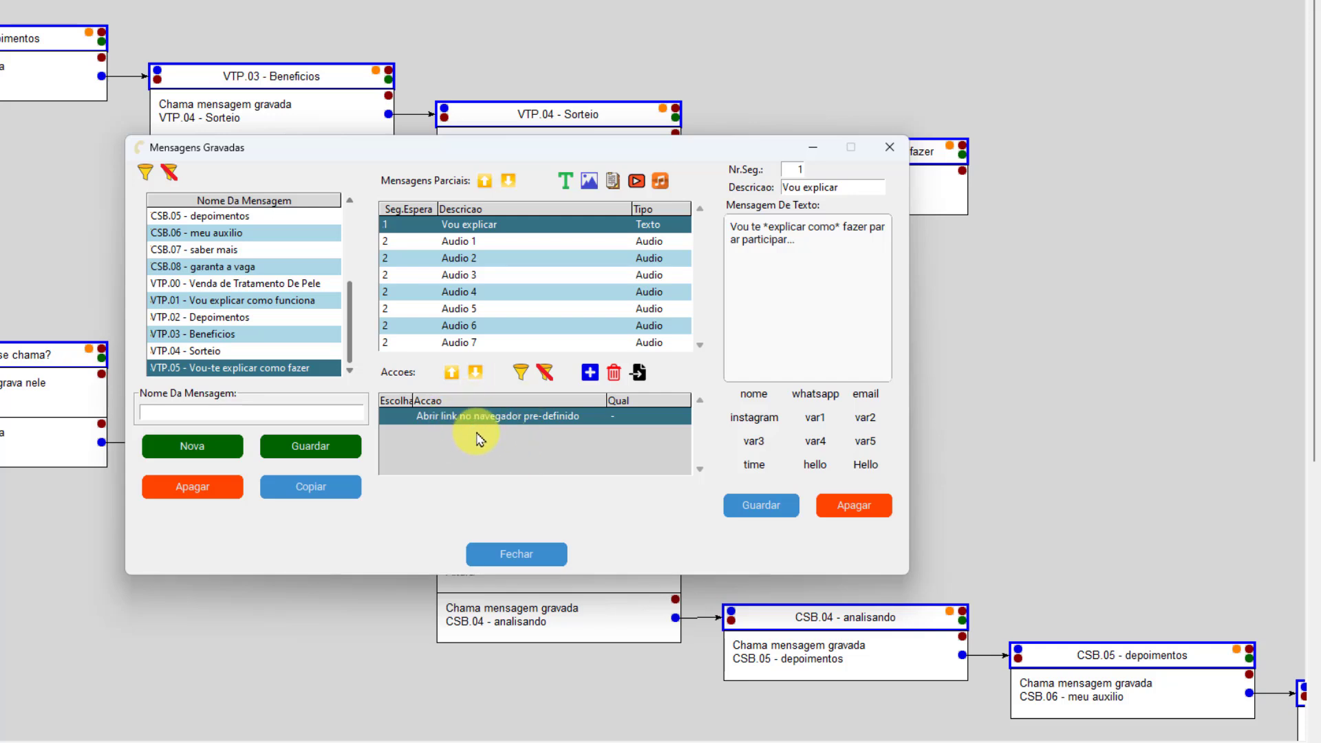
pyautogui.doubleClick(437, 418)
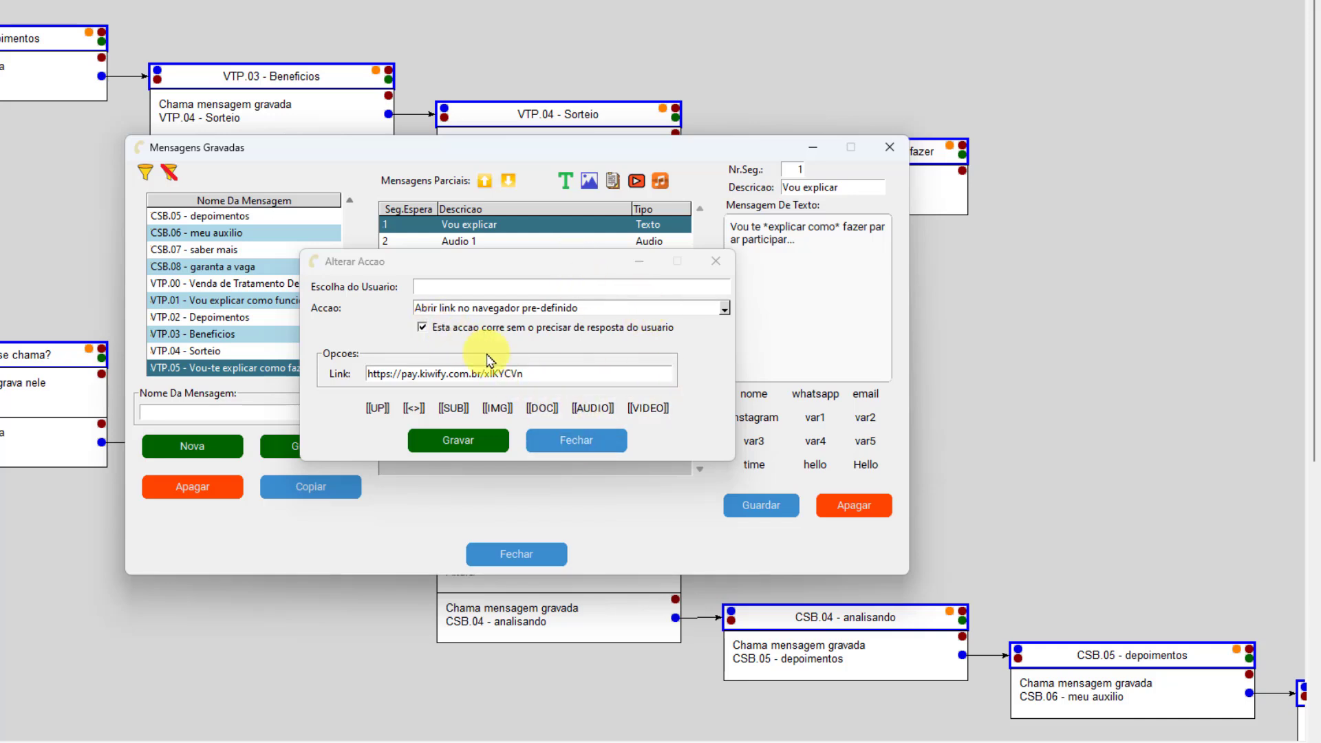
pyautogui.click(566, 439)
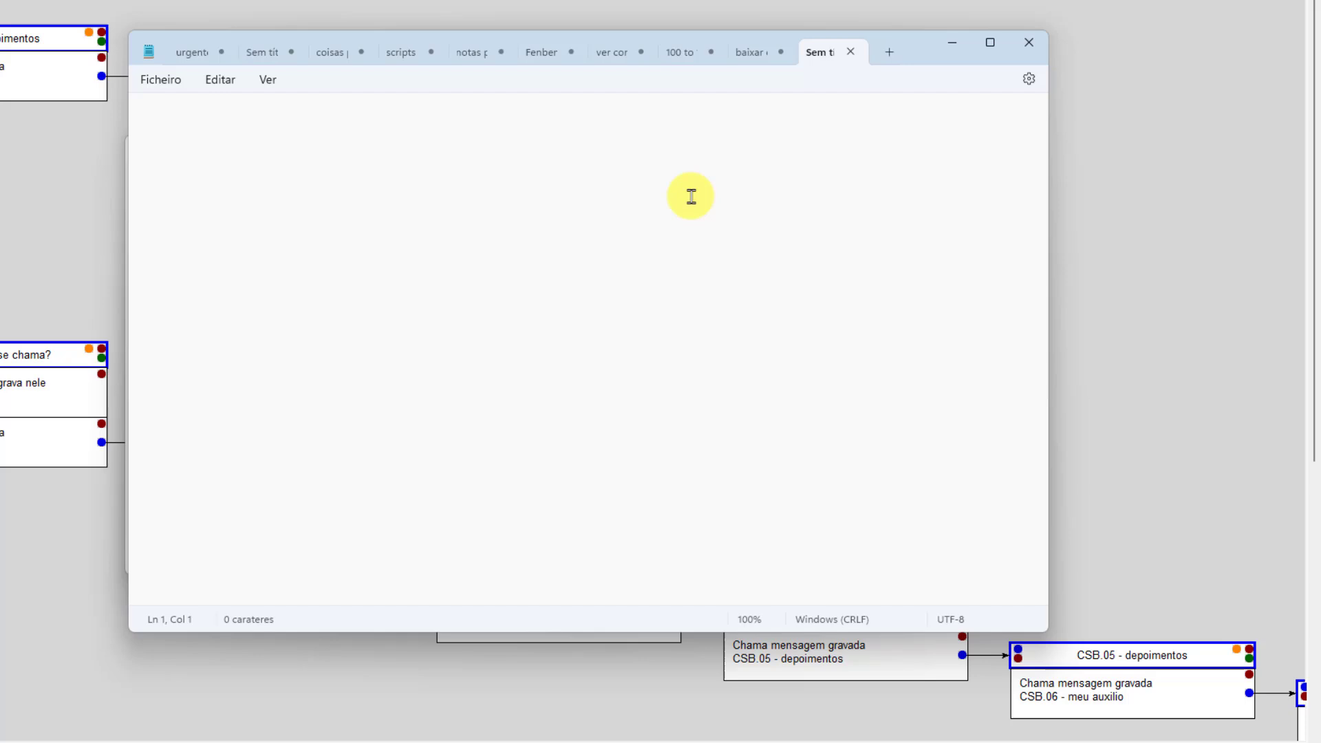
# In a blank Notepad tab, write the lines "Usuario manda mensagem" and "robot responde com mensagem gravada"
pyautogui.write('Usuario')
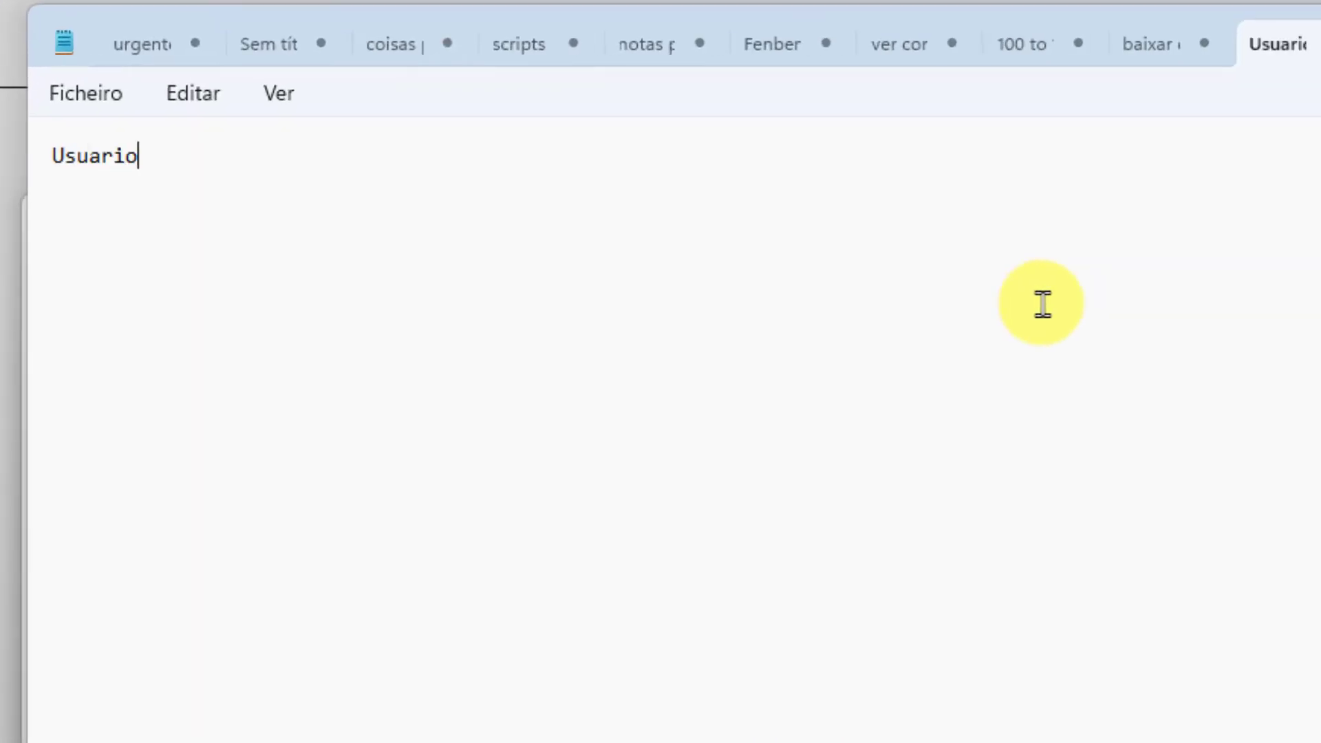
pyautogui.write(' manda mensagem')
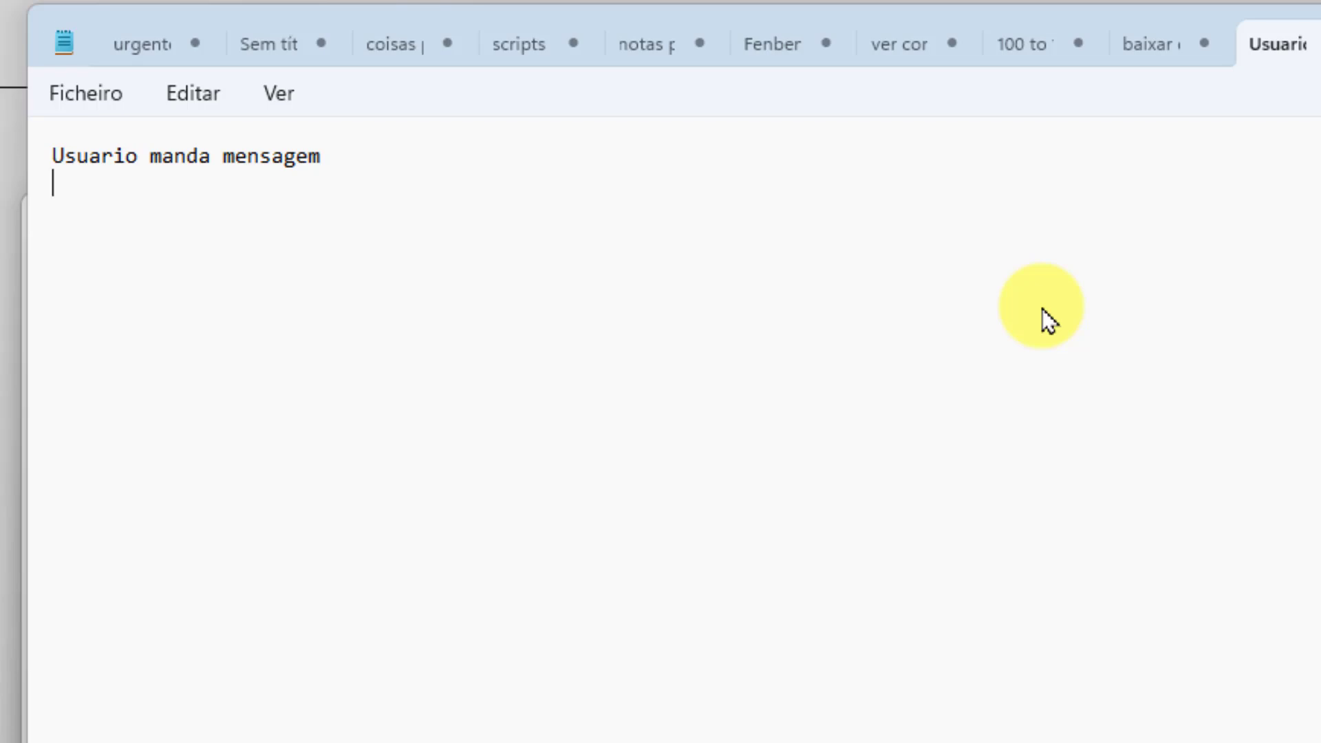
pyautogui.write('robot responde com men')
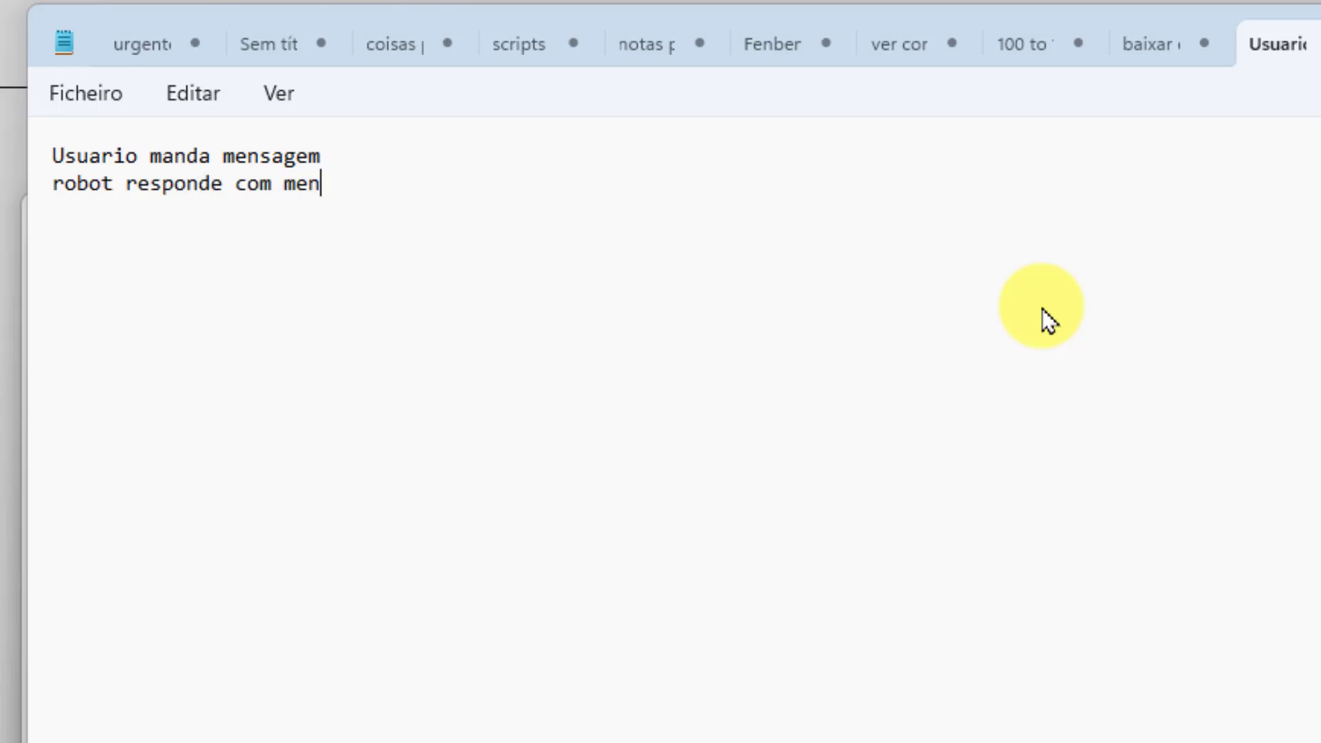
pyautogui.write('sagem gravada ')
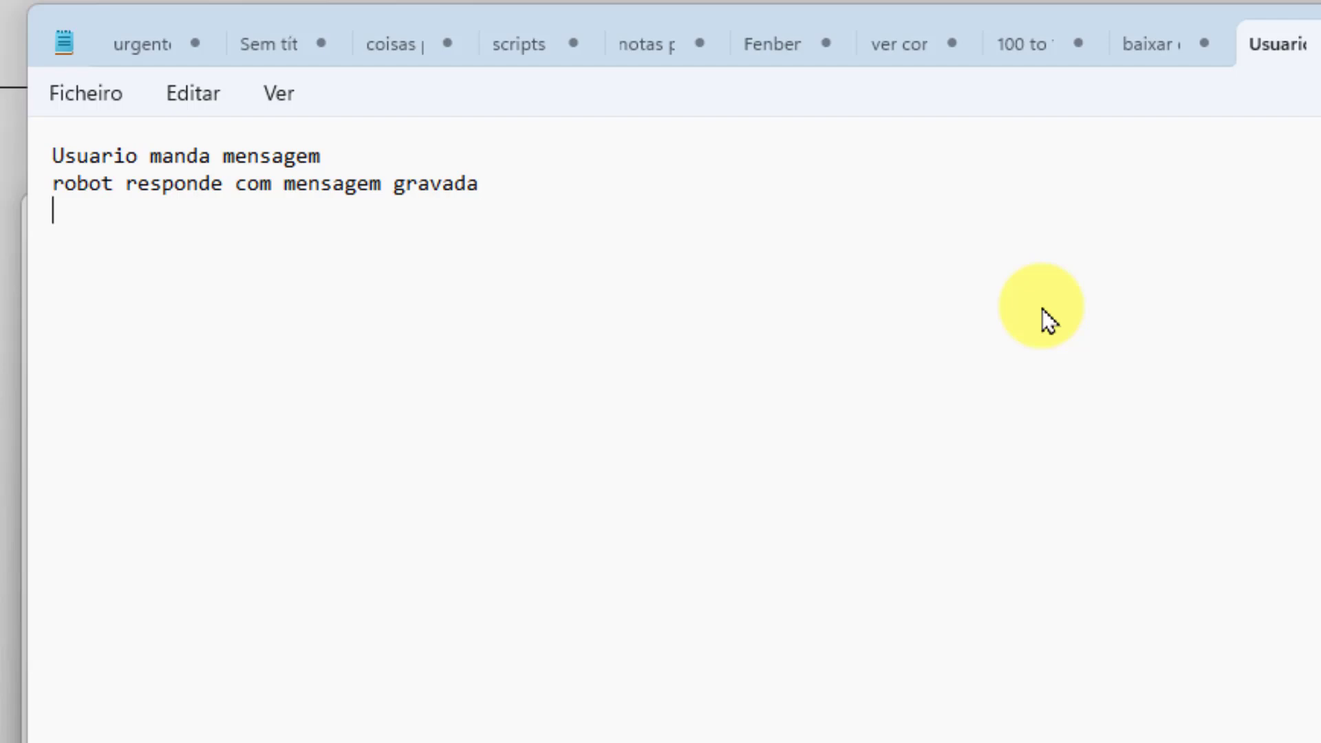
# Add the line "executa as accoes que nao precisam de resposta do usuario" to the Notepad notes
pyautogui.write('executa ')
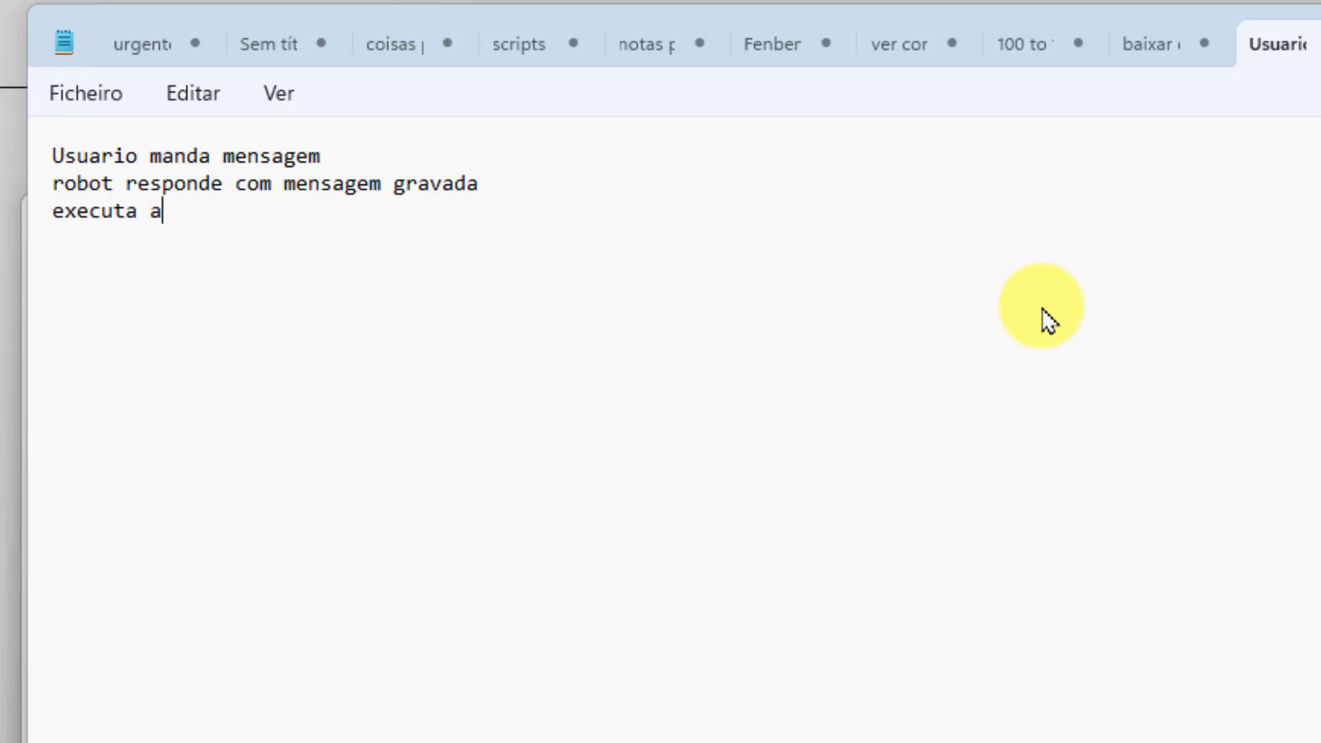
pyautogui.write('as accoes que')
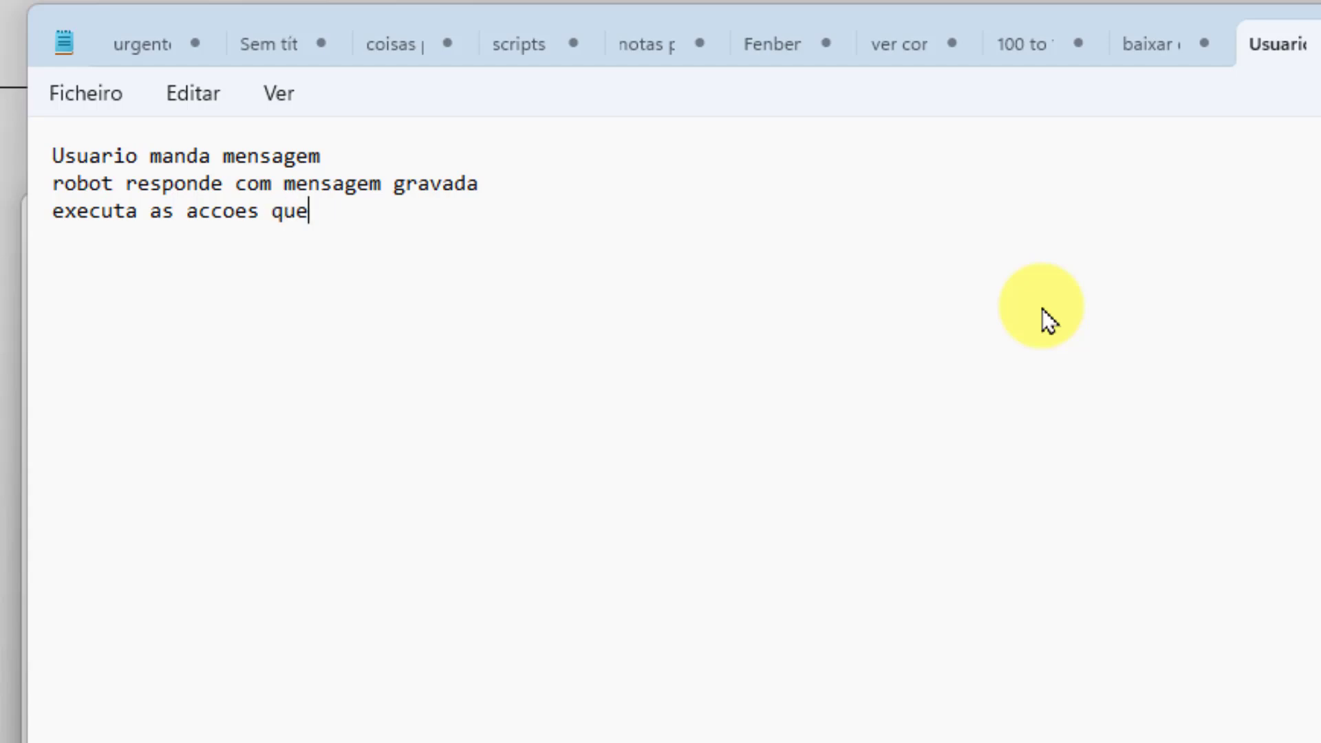
pyautogui.write(' nao precisam de')
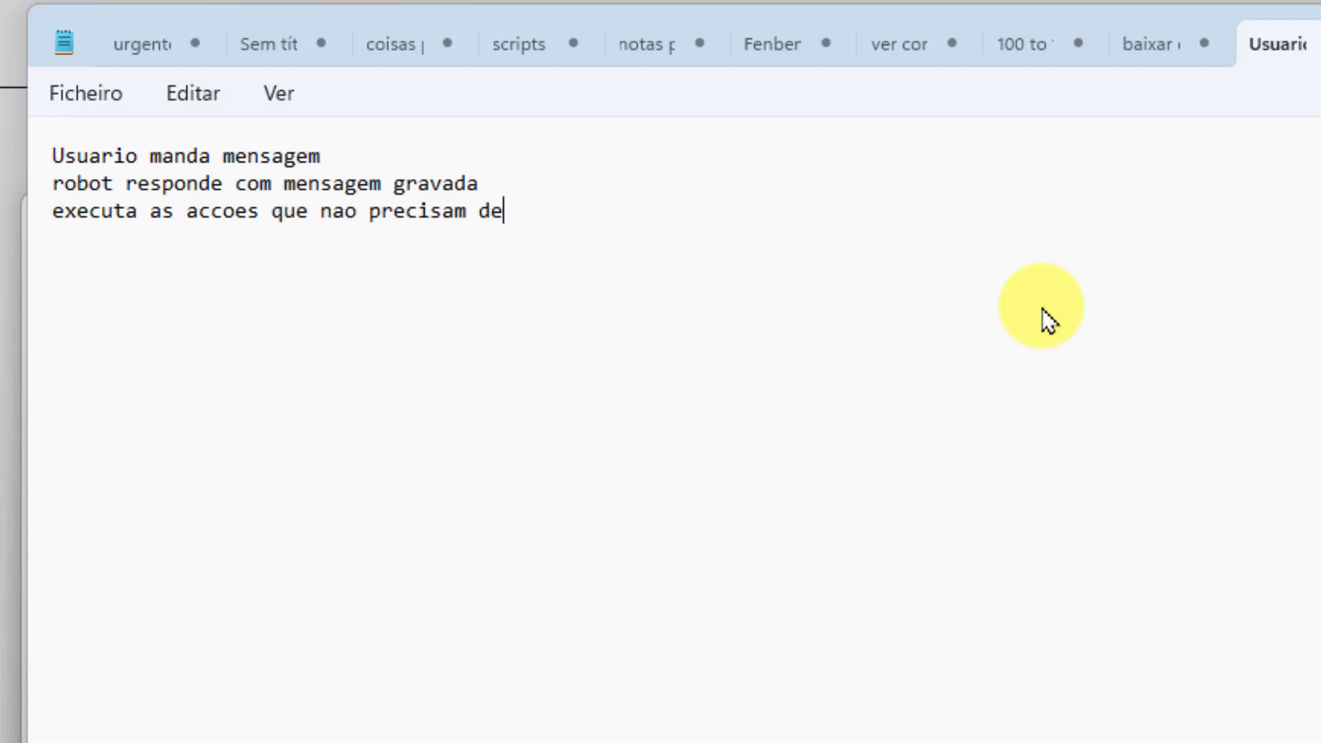
pyautogui.write(' resposta d')
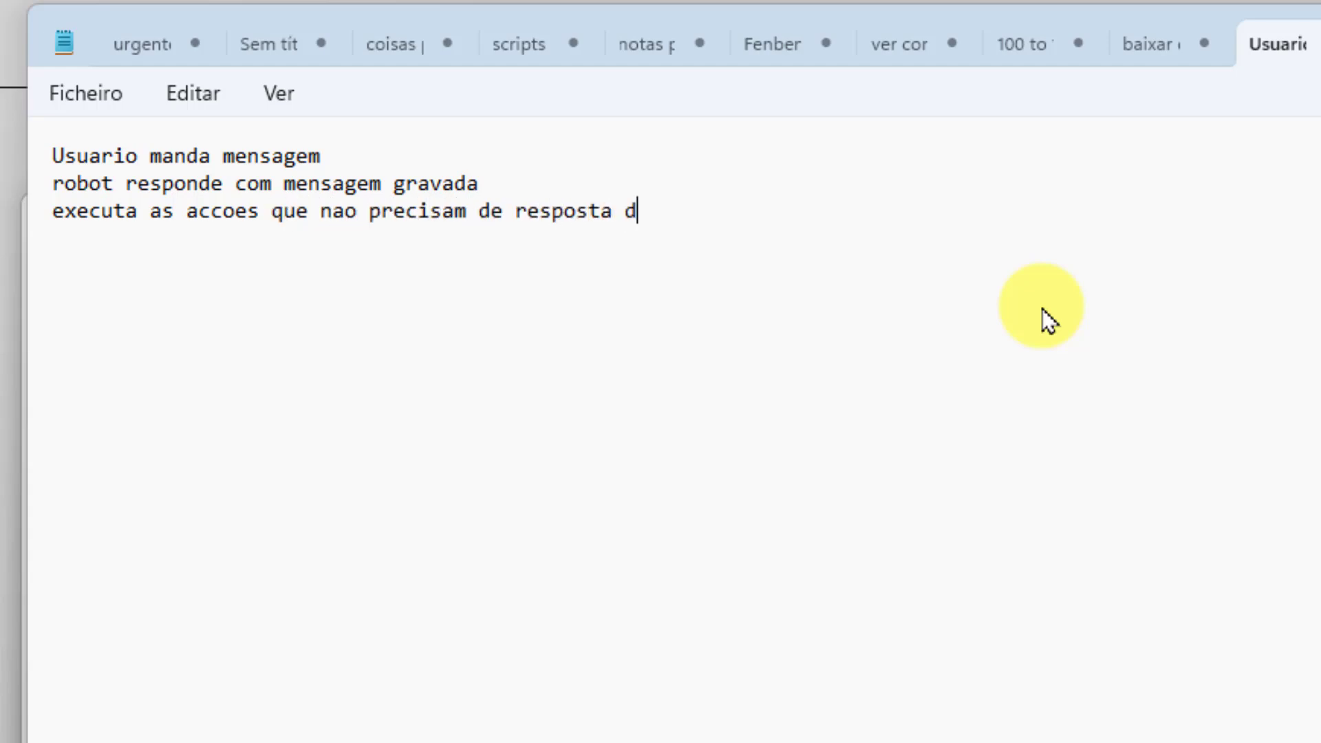
pyautogui.write('o usuri')
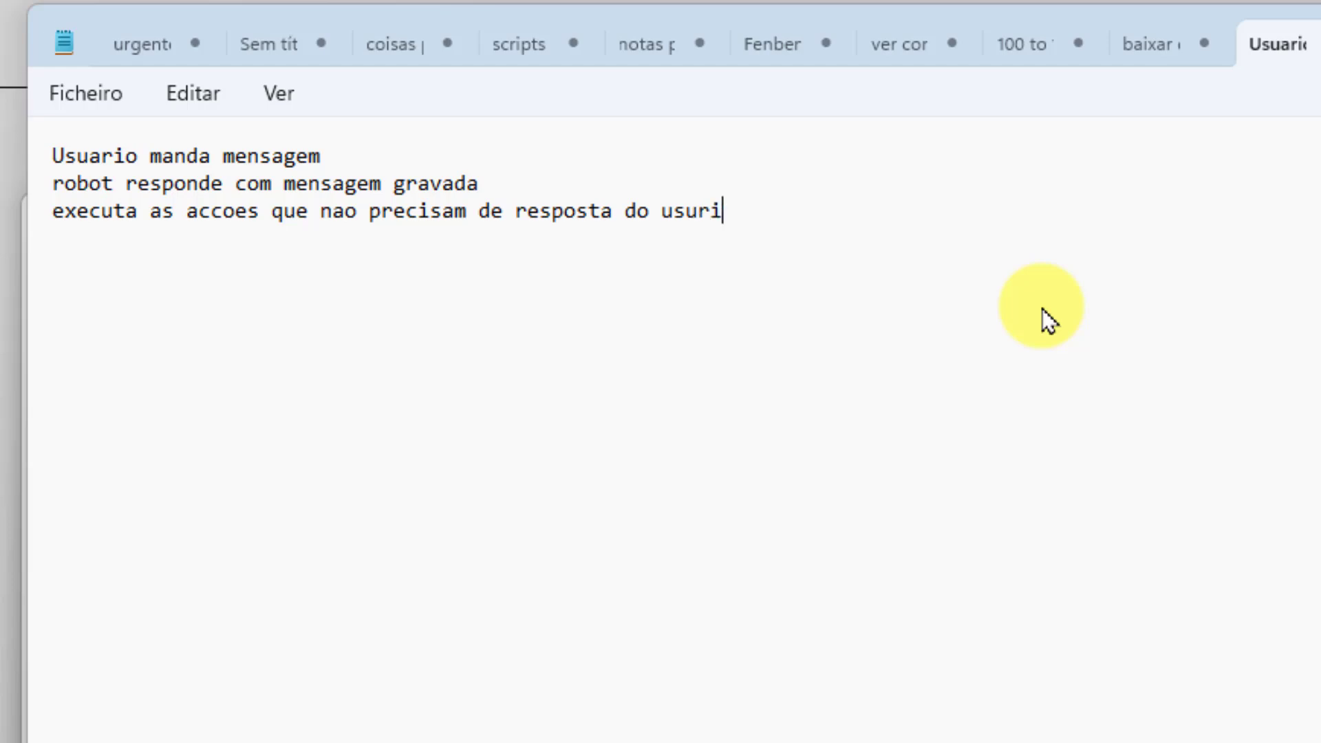
pyautogui.press('BackSpace')
pyautogui.press('BackSpace')
pyautogui.write('ario')
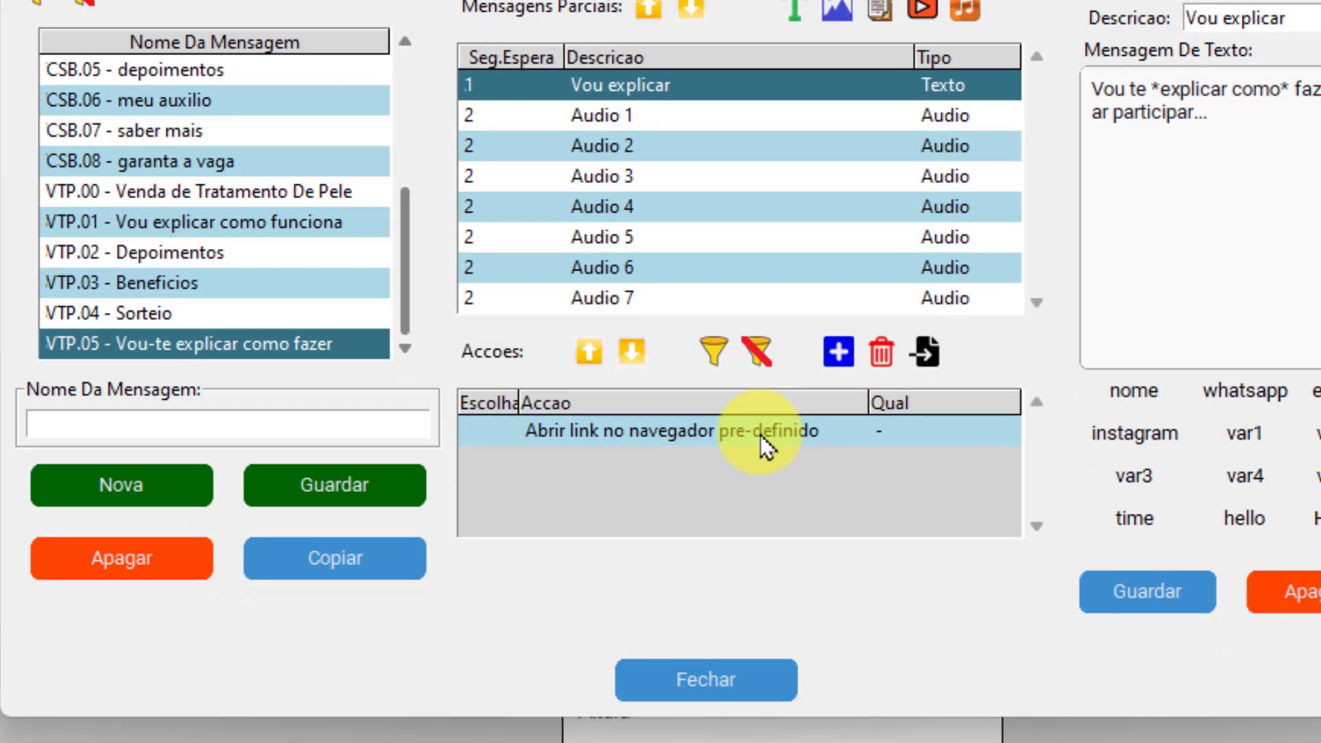
# Recheck the no-reply option of the VTP.05 link action, and add the note lines "fica à espera" and "usuario manda mensagem" in Notepad
pyautogui.doubleClick(761, 433)
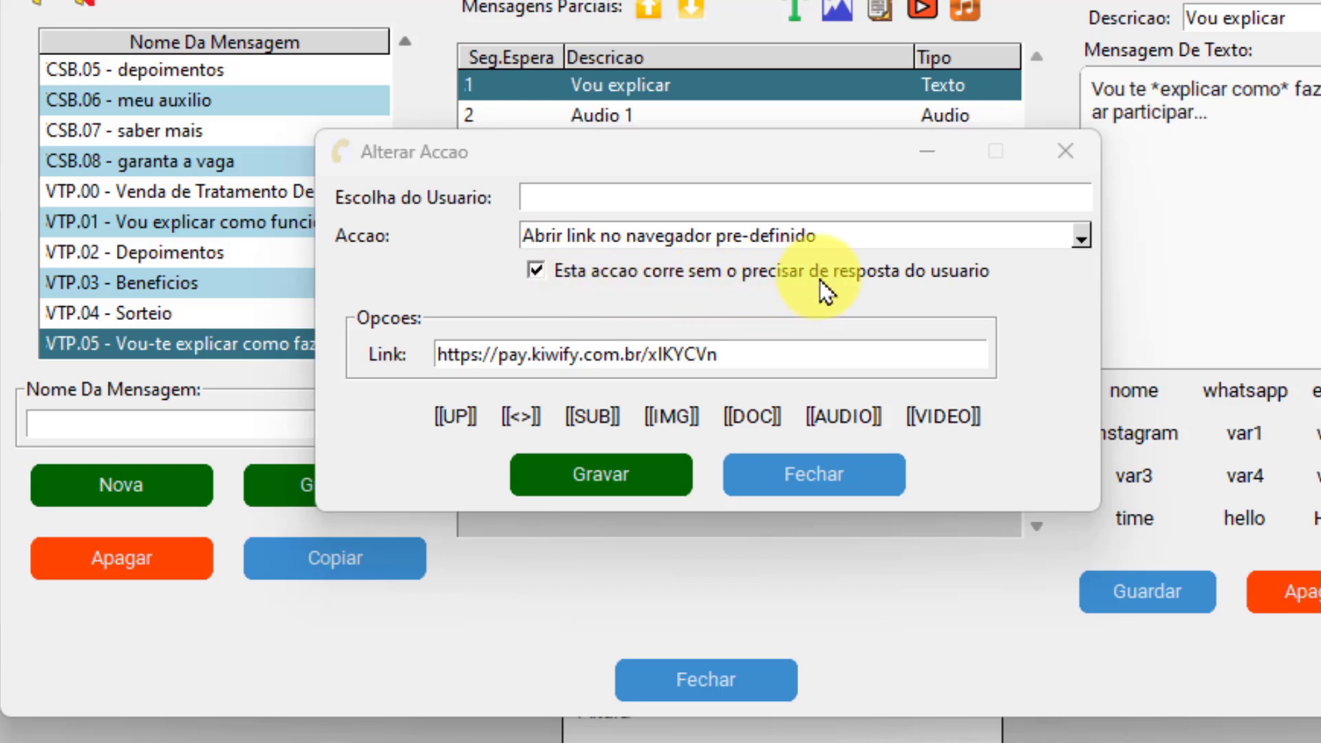
pyautogui.hotkey('alt', 'Tab')
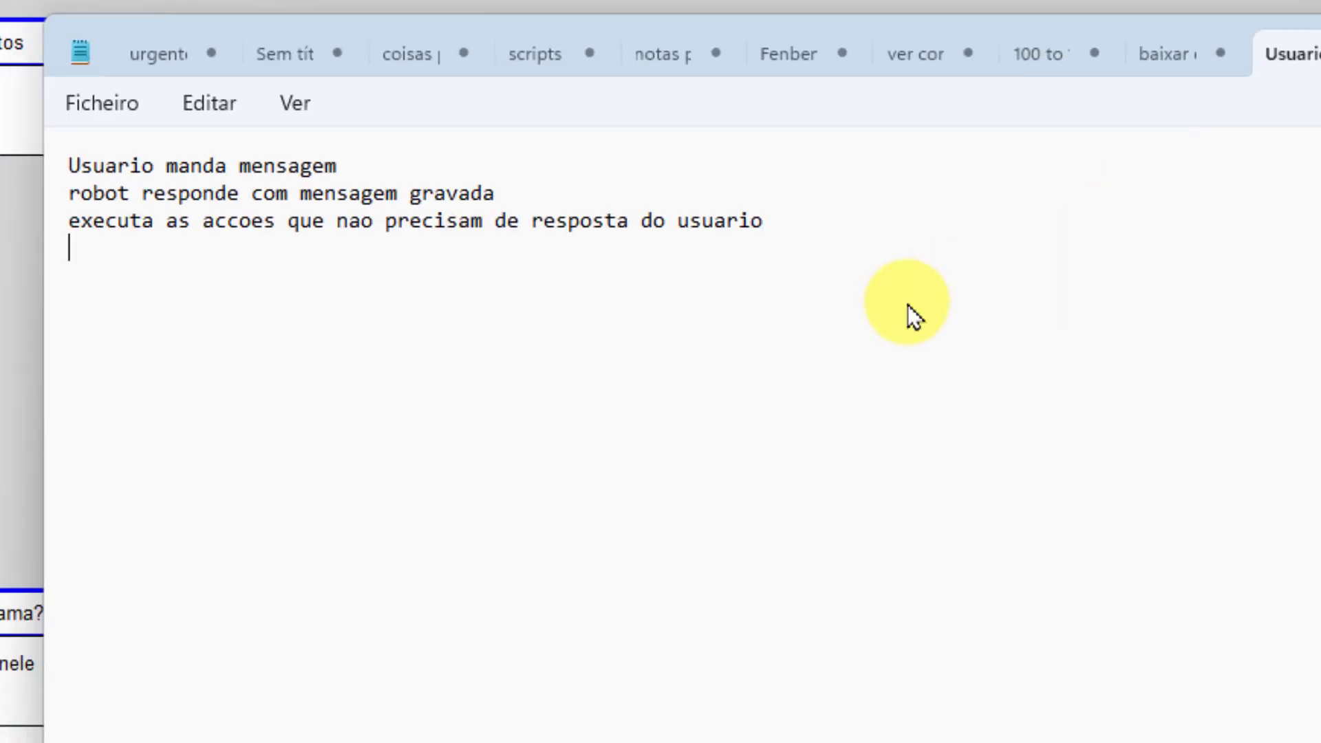
pyautogui.write('fica à espera')
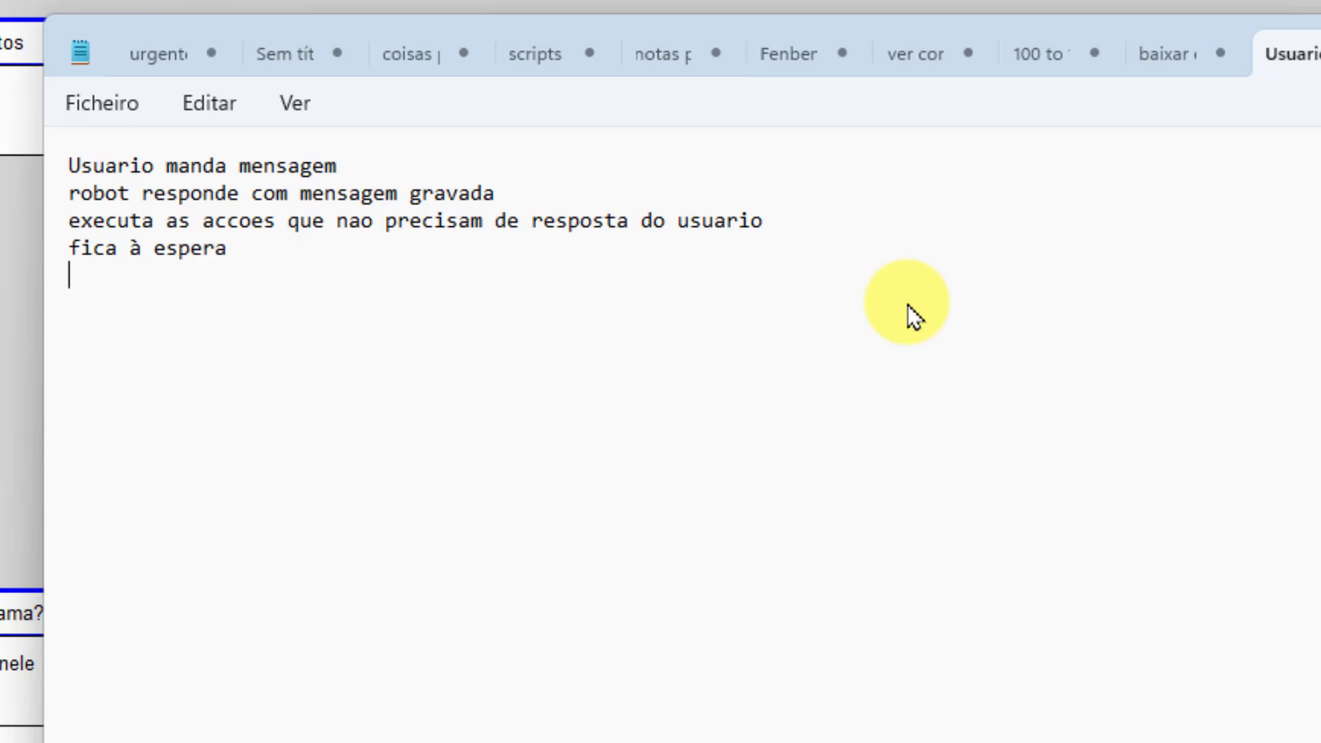
pyautogui.write('usuario mand')
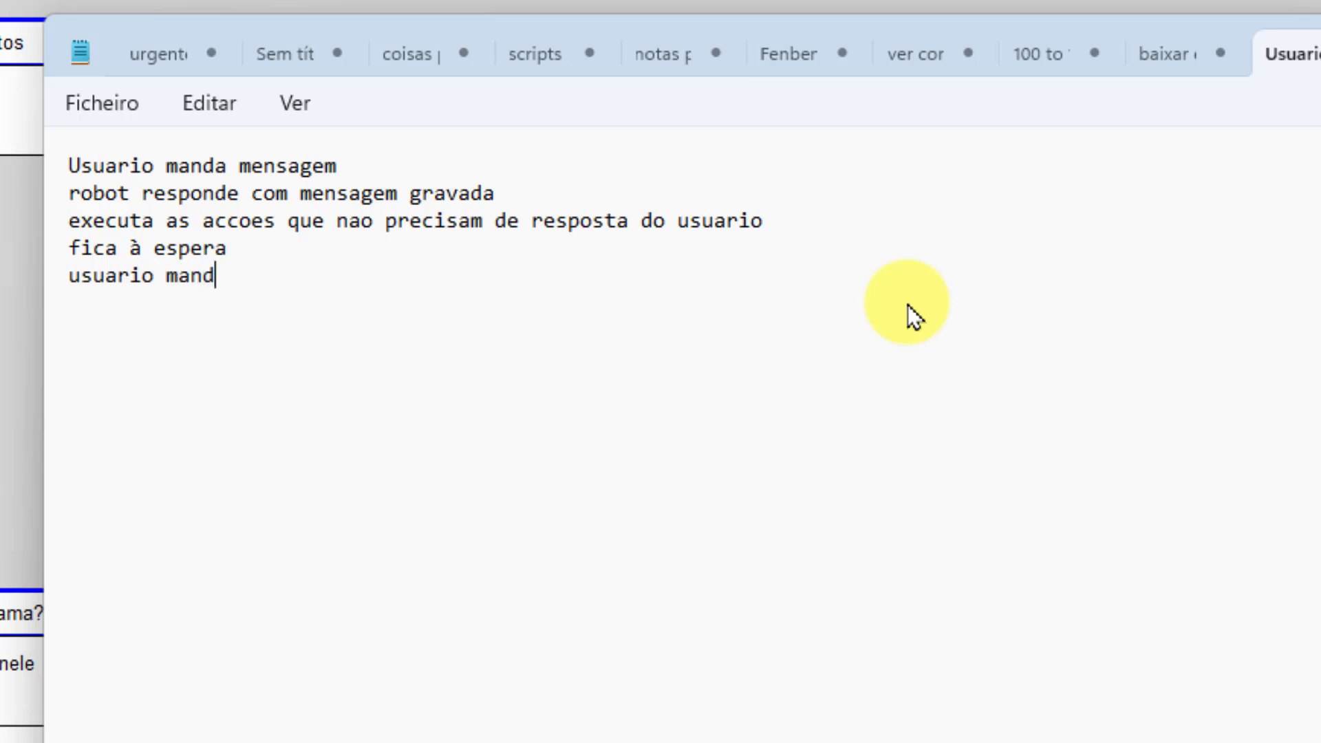
pyautogui.write('a mensagem')
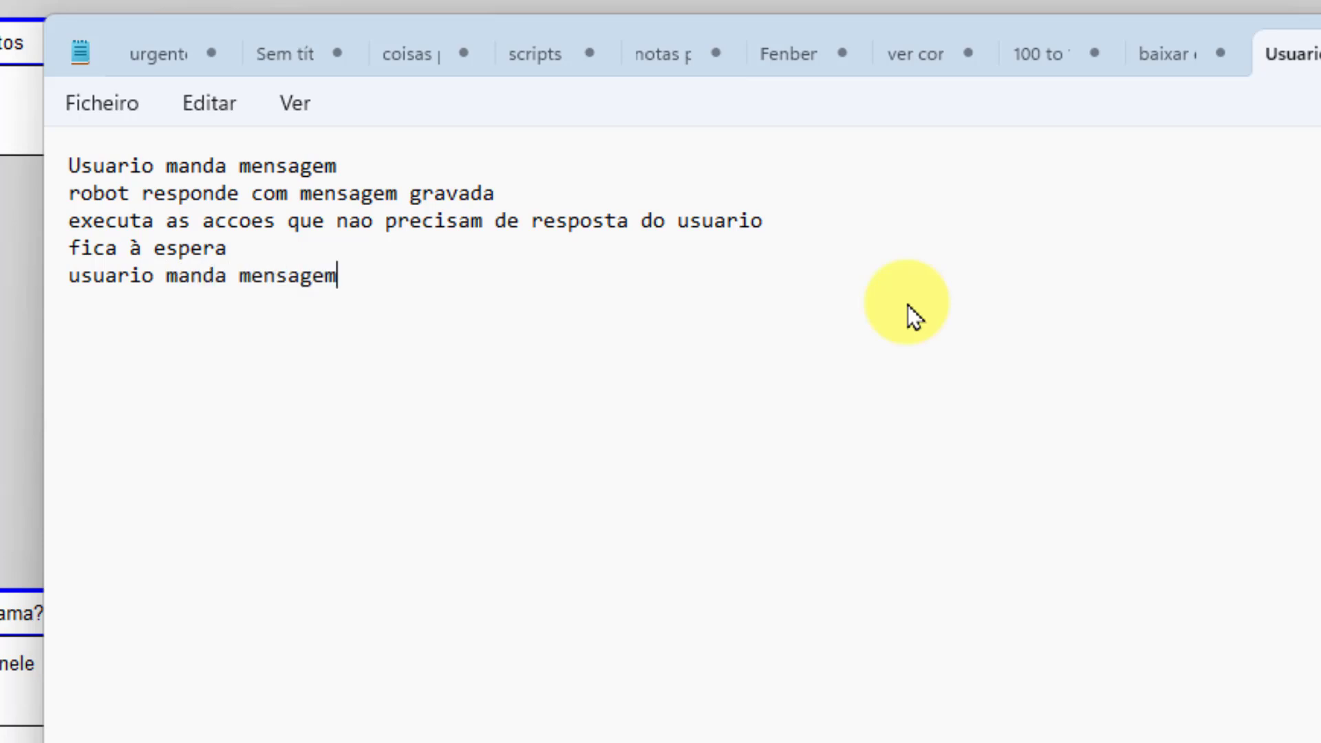
# Finish the notes with the line "robot executa as accoes que precisam de respota do usuario"
pyautogui.write('robto respond')
pyautogui.press('BackSpace')
pyautogui.press('BackSpace')
pyautogui.press('BackSpace')
pyautogui.press('BackSpace')
pyautogui.press('BackSpace')
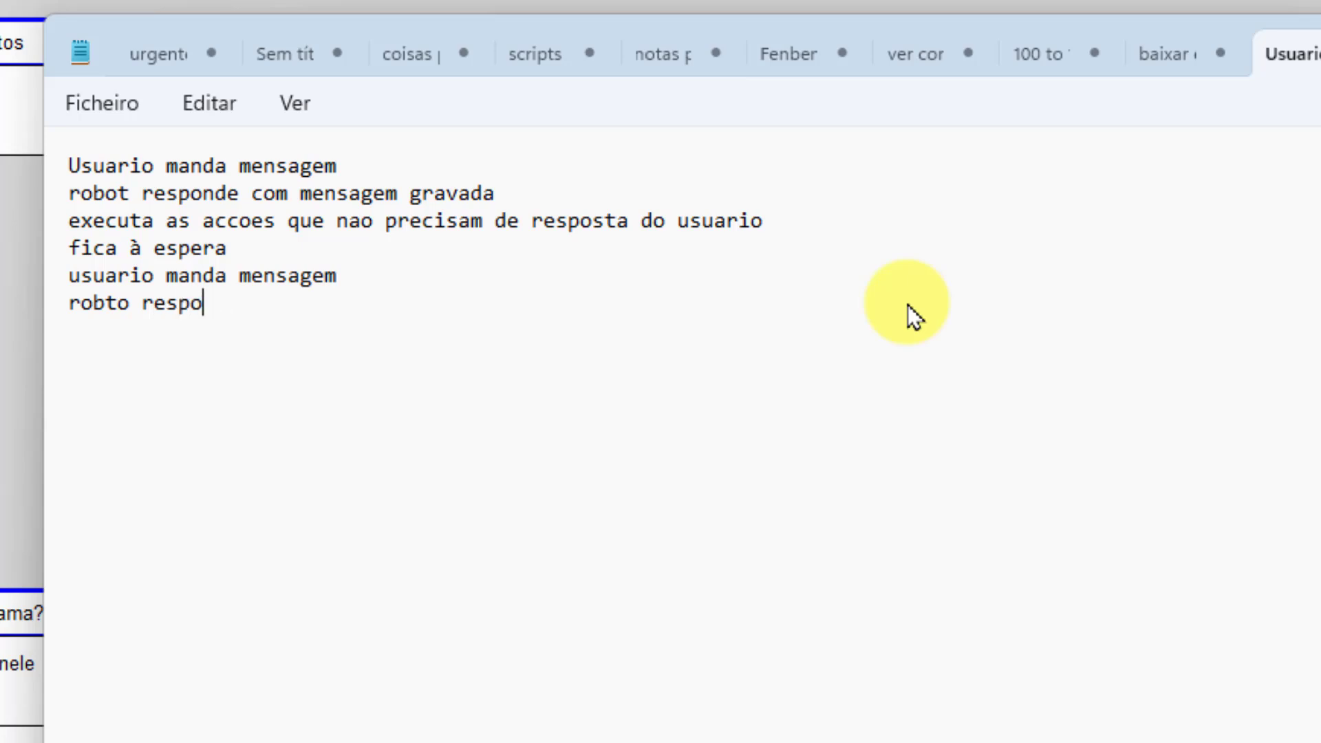
pyautogui.press('BackSpace')
pyautogui.press('BackSpace')
pyautogui.press('BackSpace')
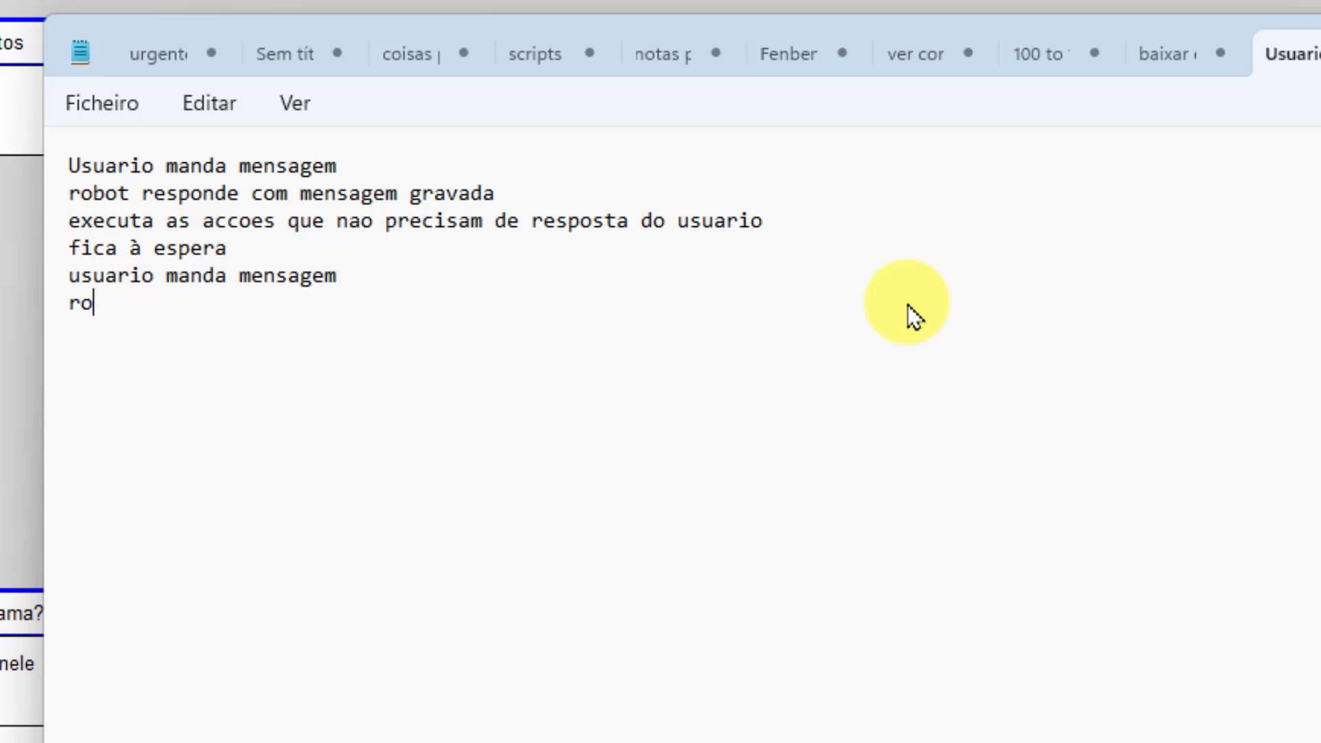
pyautogui.write('bot exe')
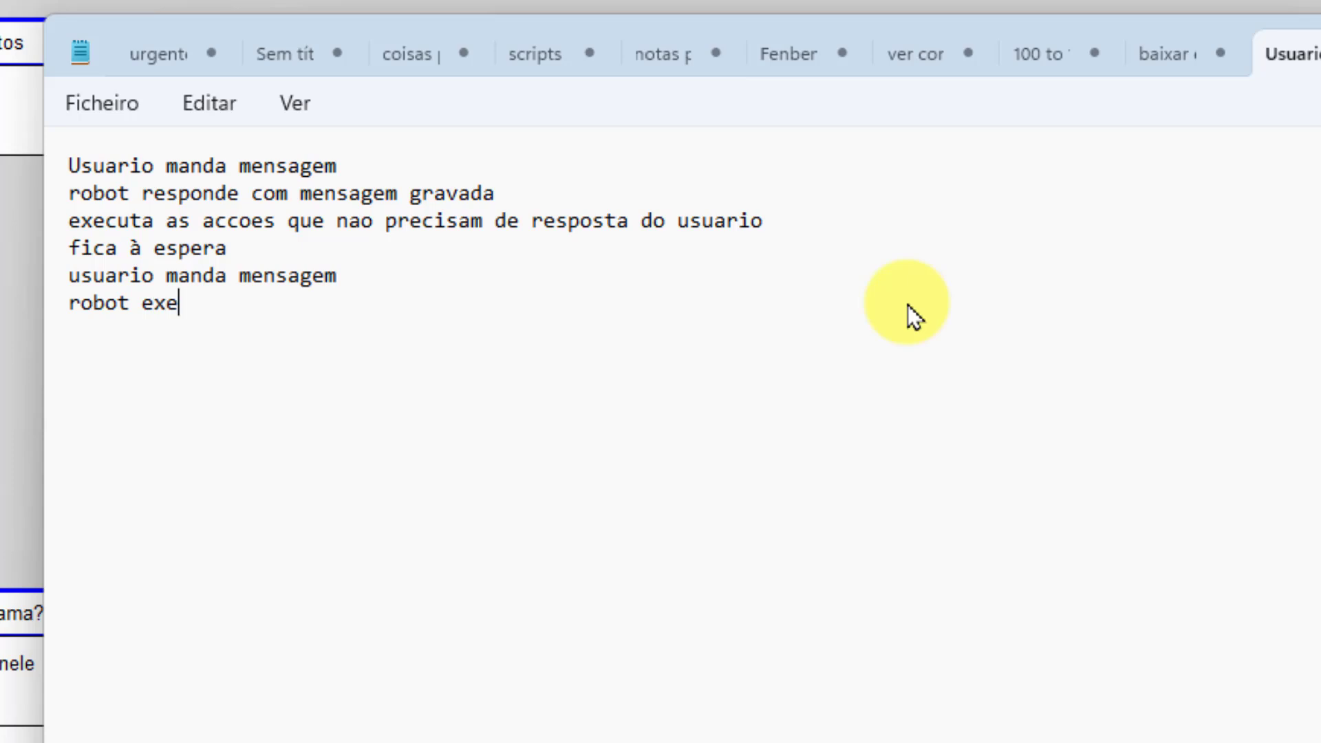
pyautogui.write('cuta as ')
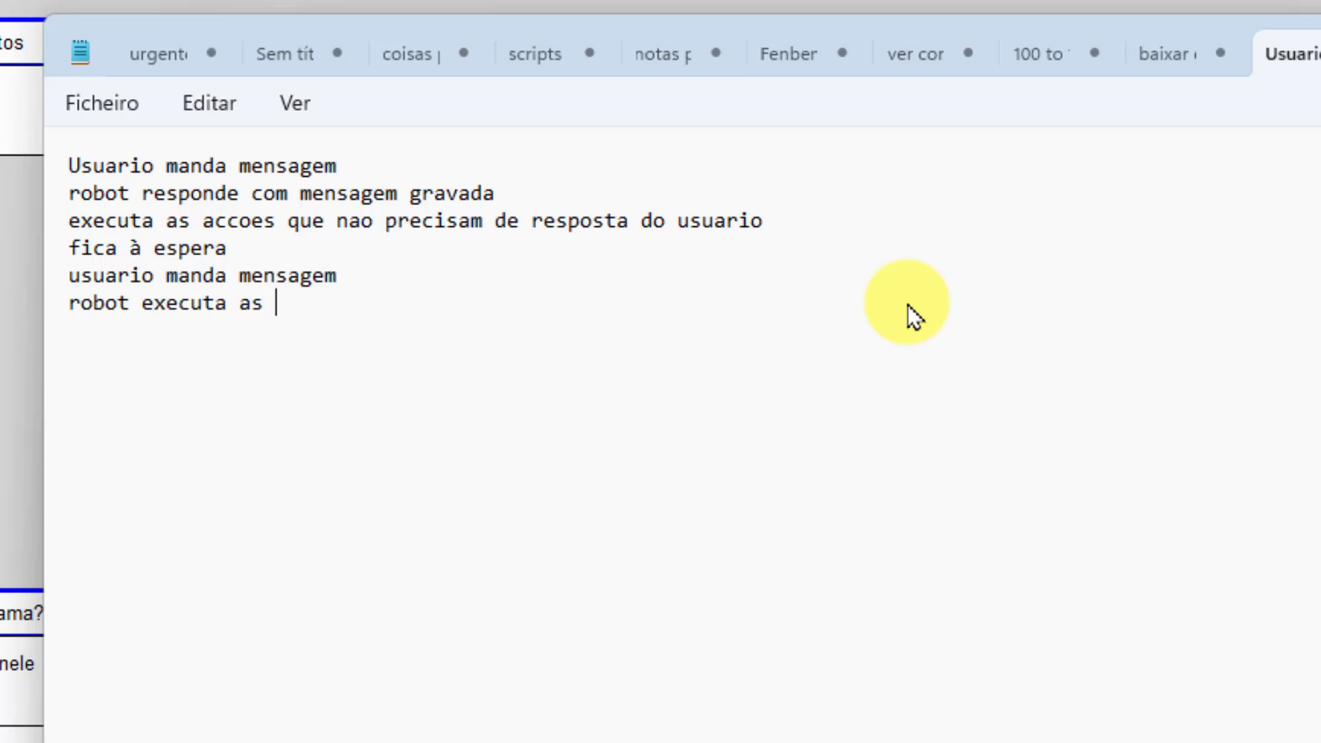
pyautogui.write('accoes que')
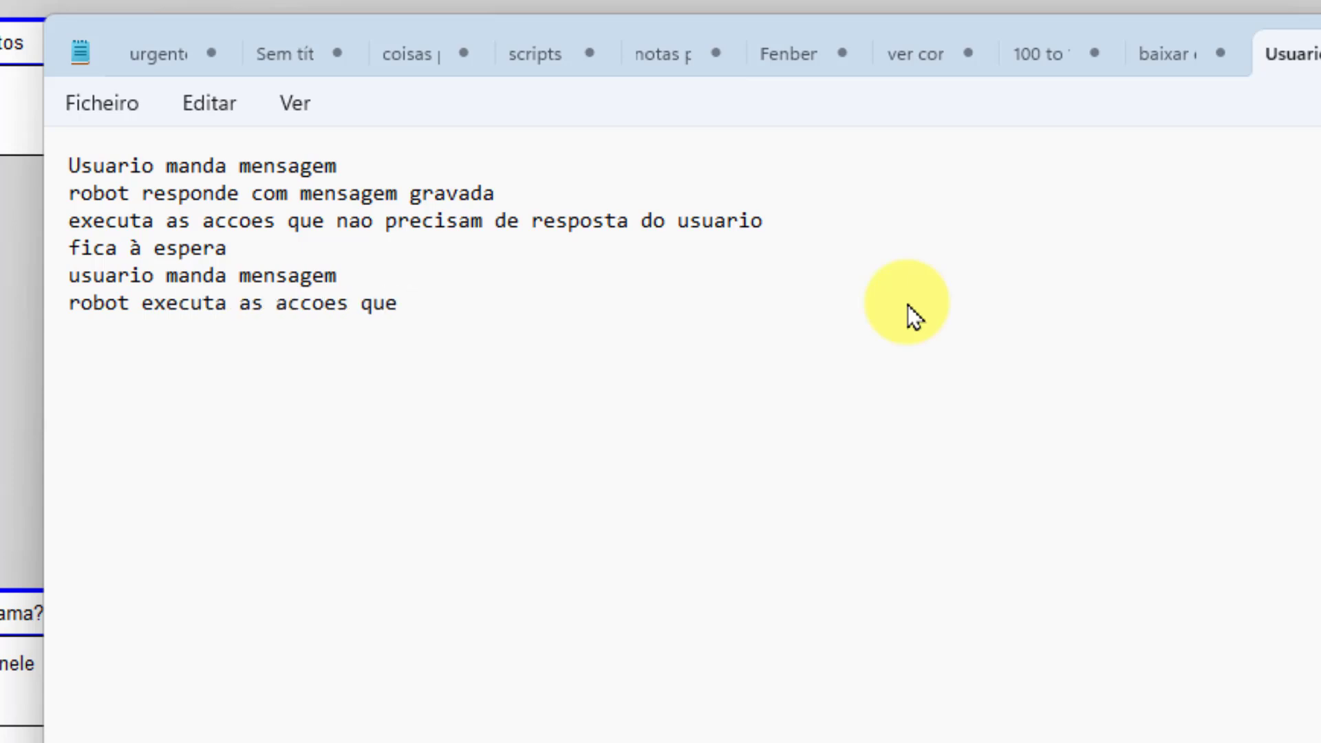
pyautogui.write(' precisam de respota do usuario')
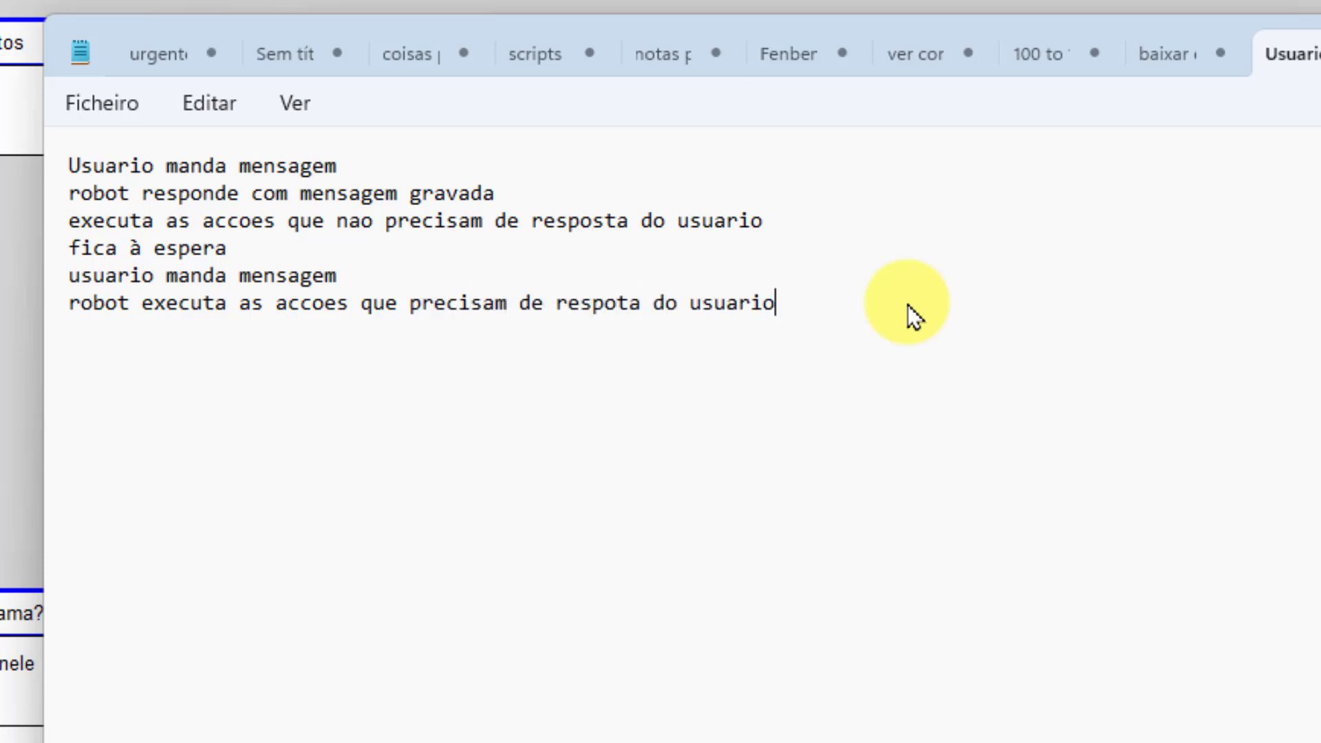
# Return to AutoZap, review the no-reply option of the Abrir link no navegador pre-definido action, and close it without saving
pyautogui.hotkey('alt', 'Tab')
pyautogui.doubleClick(757, 710)
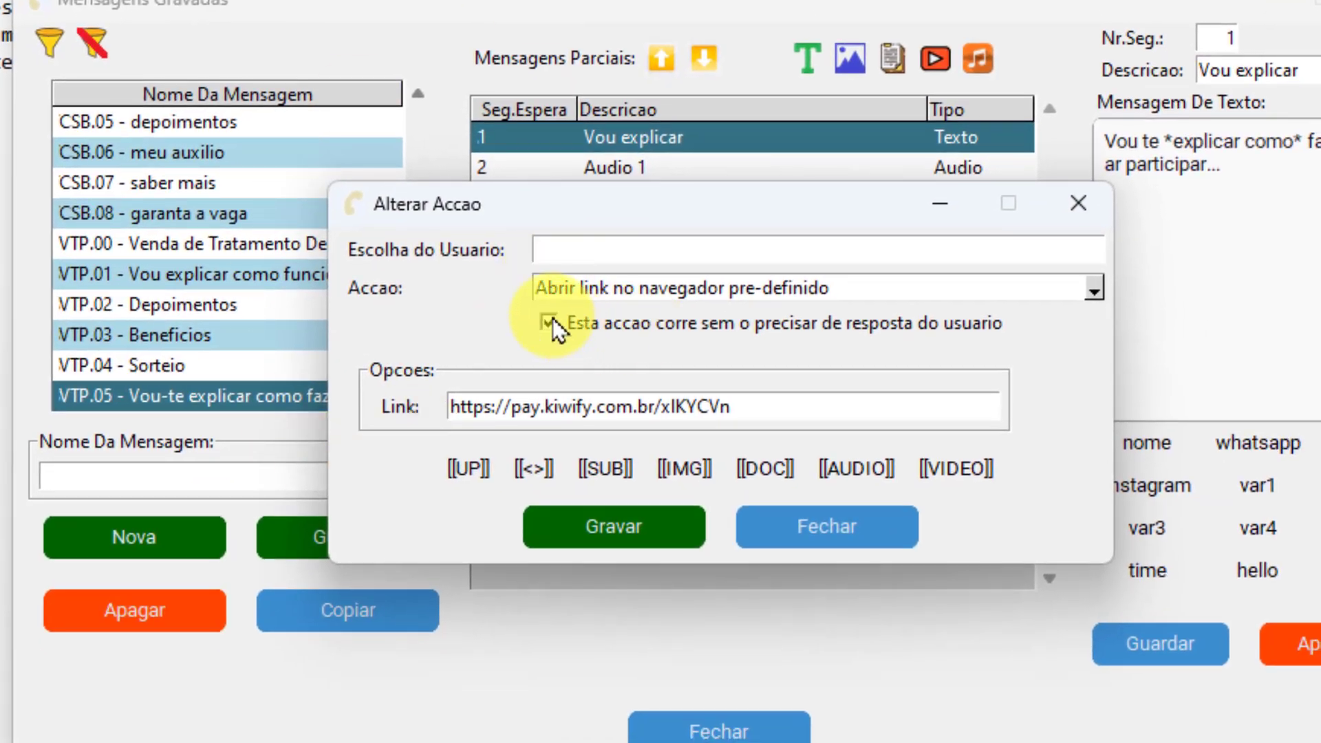
pyautogui.click(551, 320)
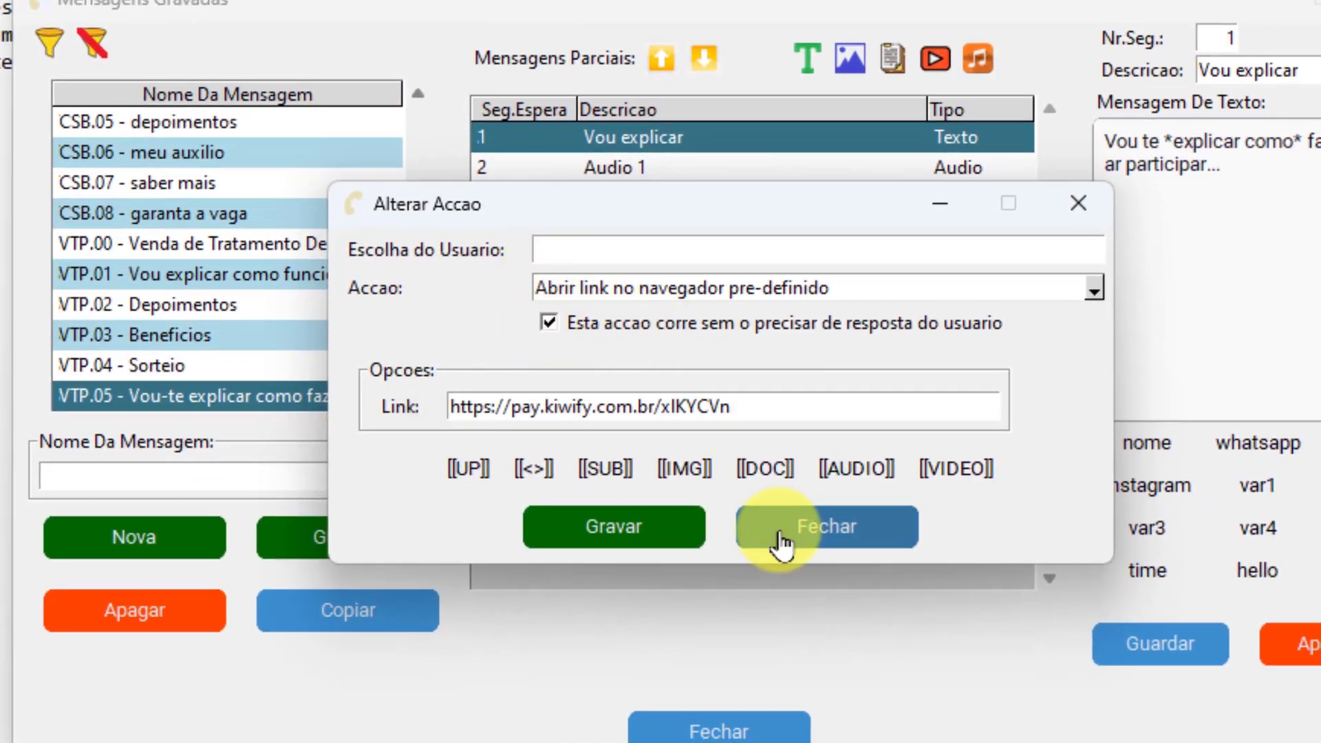
pyautogui.click(822, 533)
# Add a Cancela subscritor action to VTP.05 with user choice "[[UP]],sim" and the no-reply option turned off, and save it
pyautogui.click(847, 417)
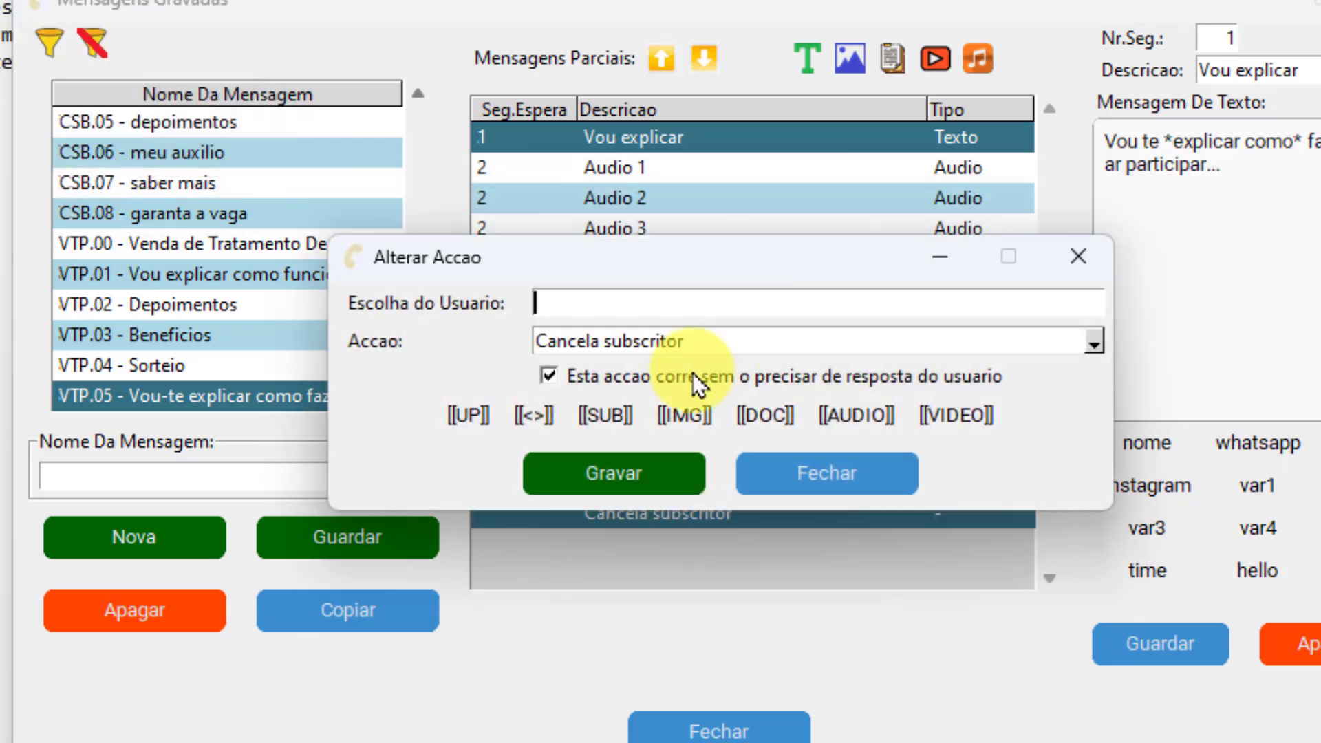
pyautogui.click(693, 376)
pyautogui.write('[[UP]],sim')
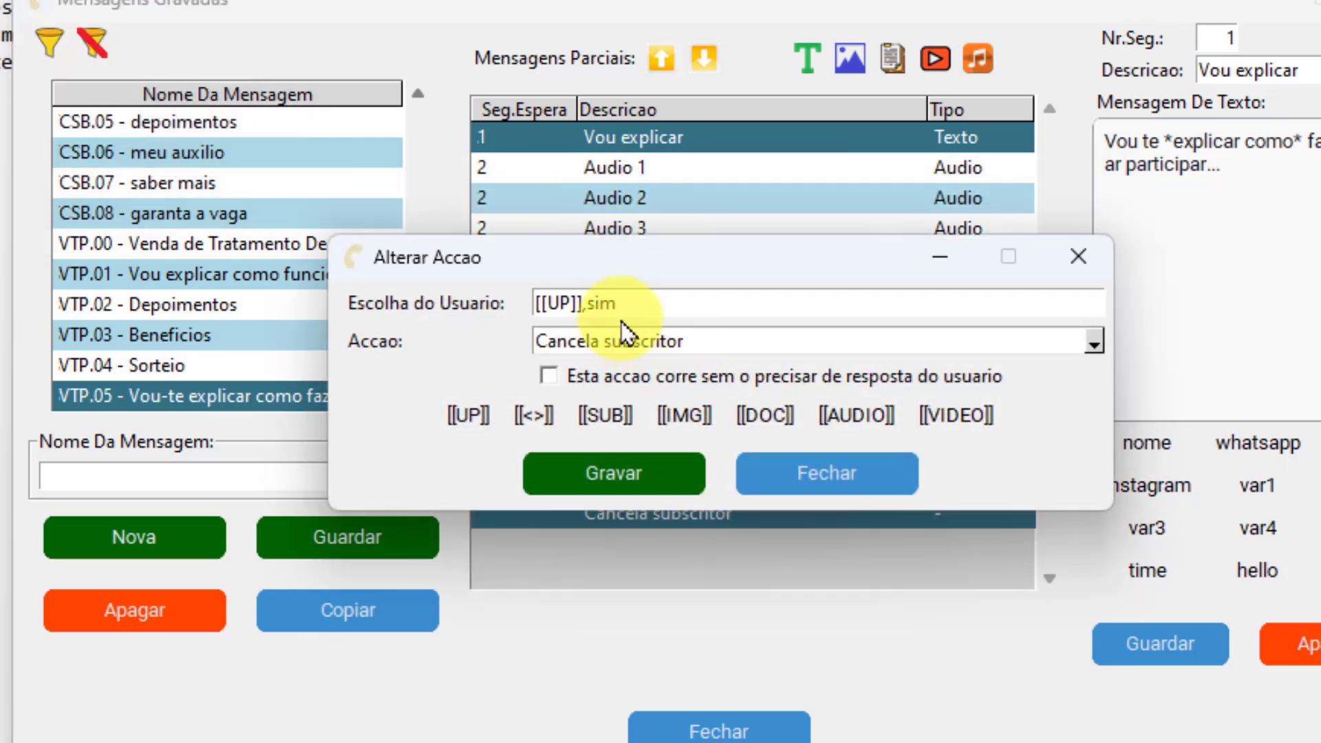
pyautogui.click(632, 485)
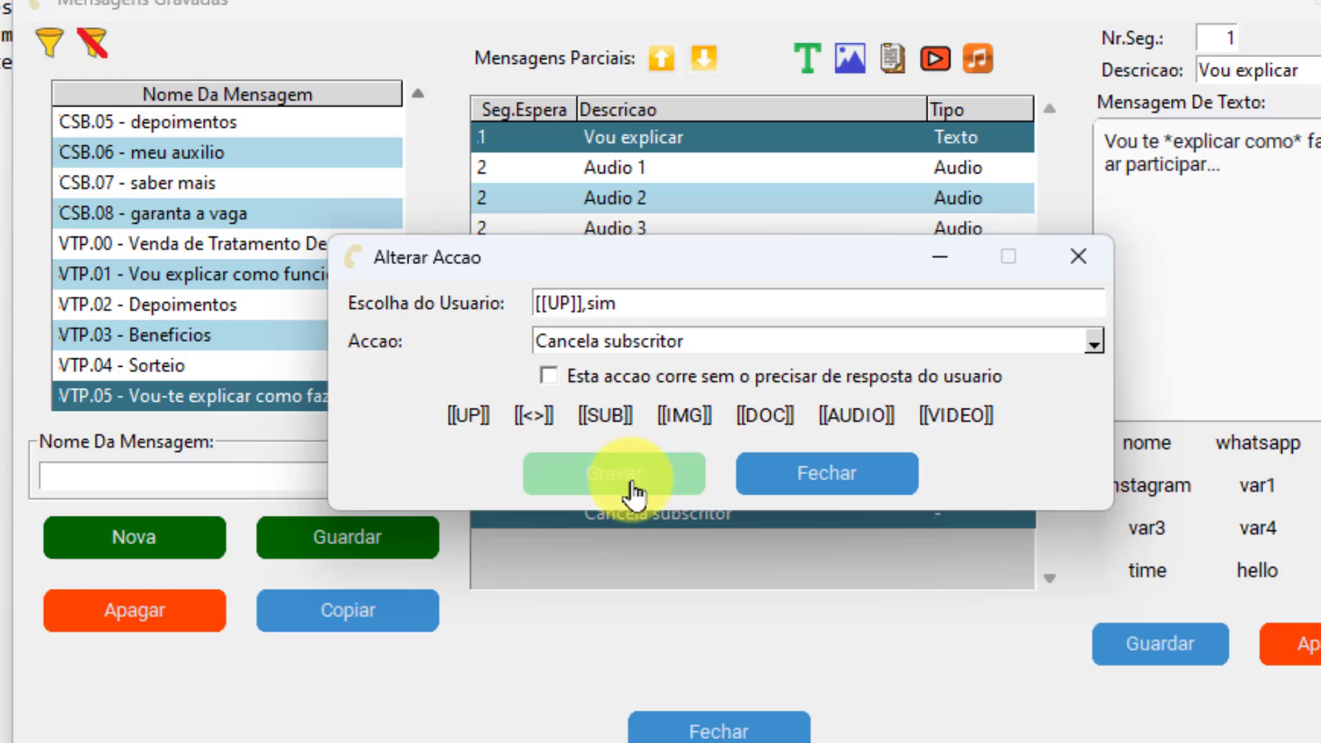
pyautogui.click(827, 486)
pyautogui.click(539, 516)
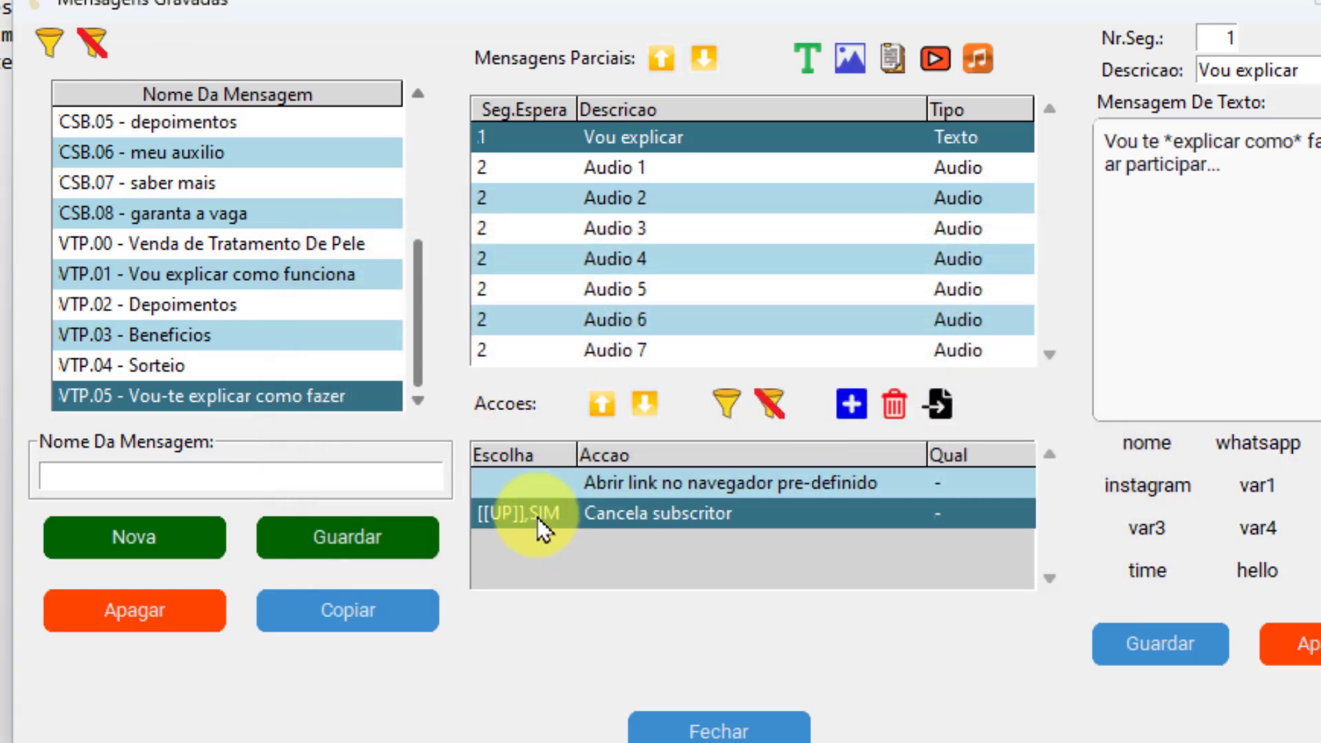
# Compare the link and Cancela subscritor actions, review the settings of Cancela subscritor, and close them without saving
pyautogui.click(621, 483)
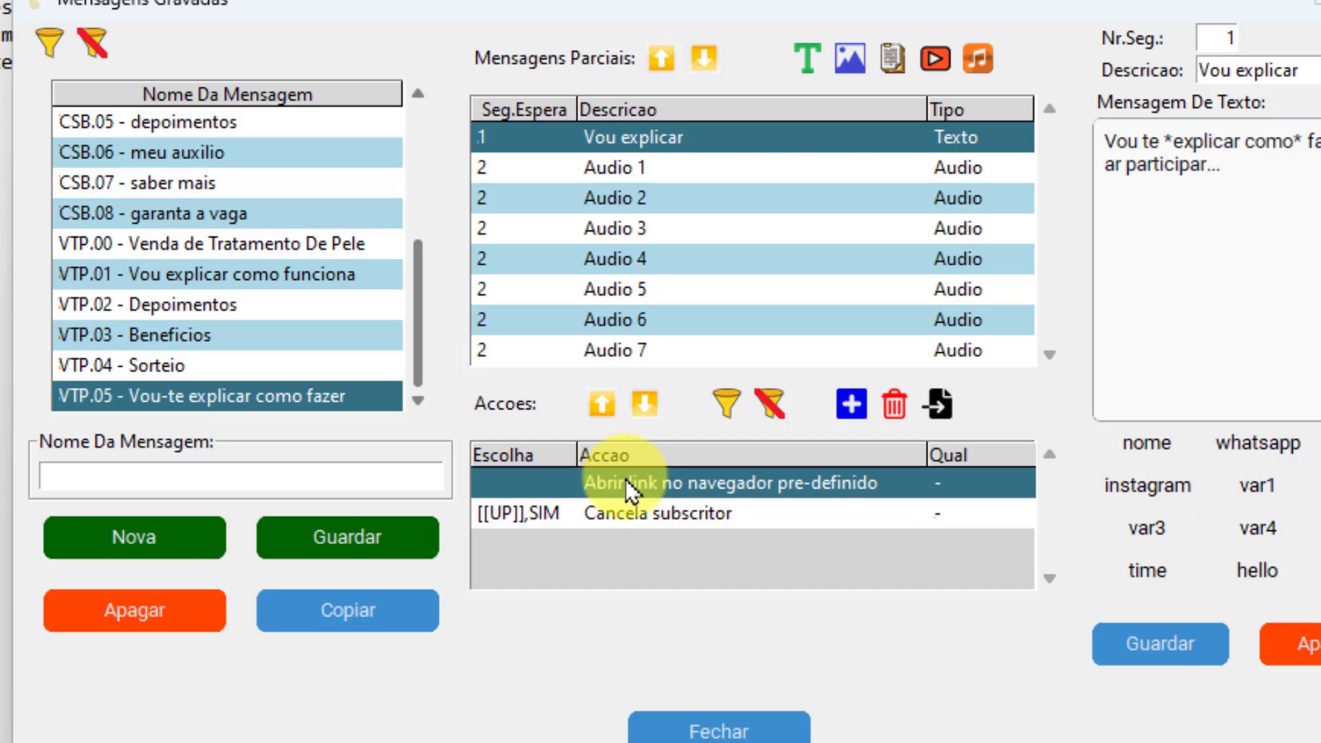
pyautogui.click(622, 516)
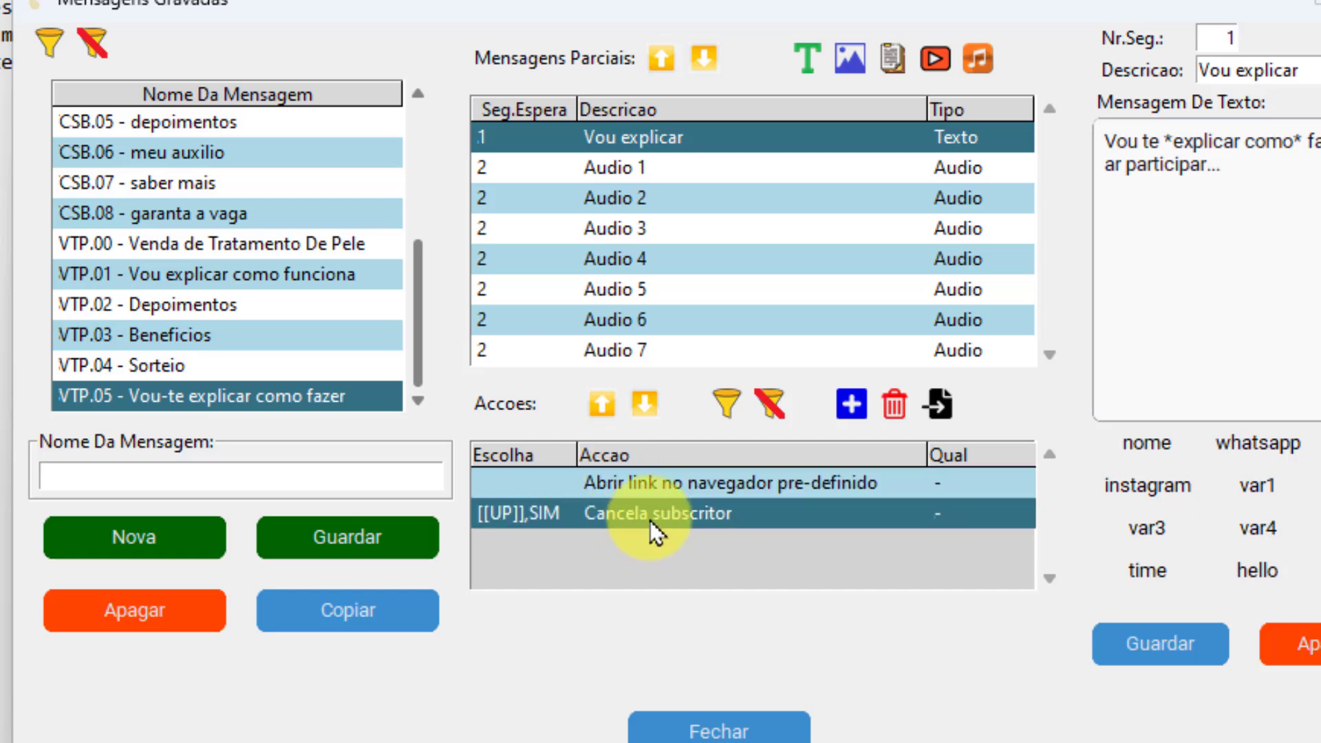
pyautogui.doubleClick(573, 512)
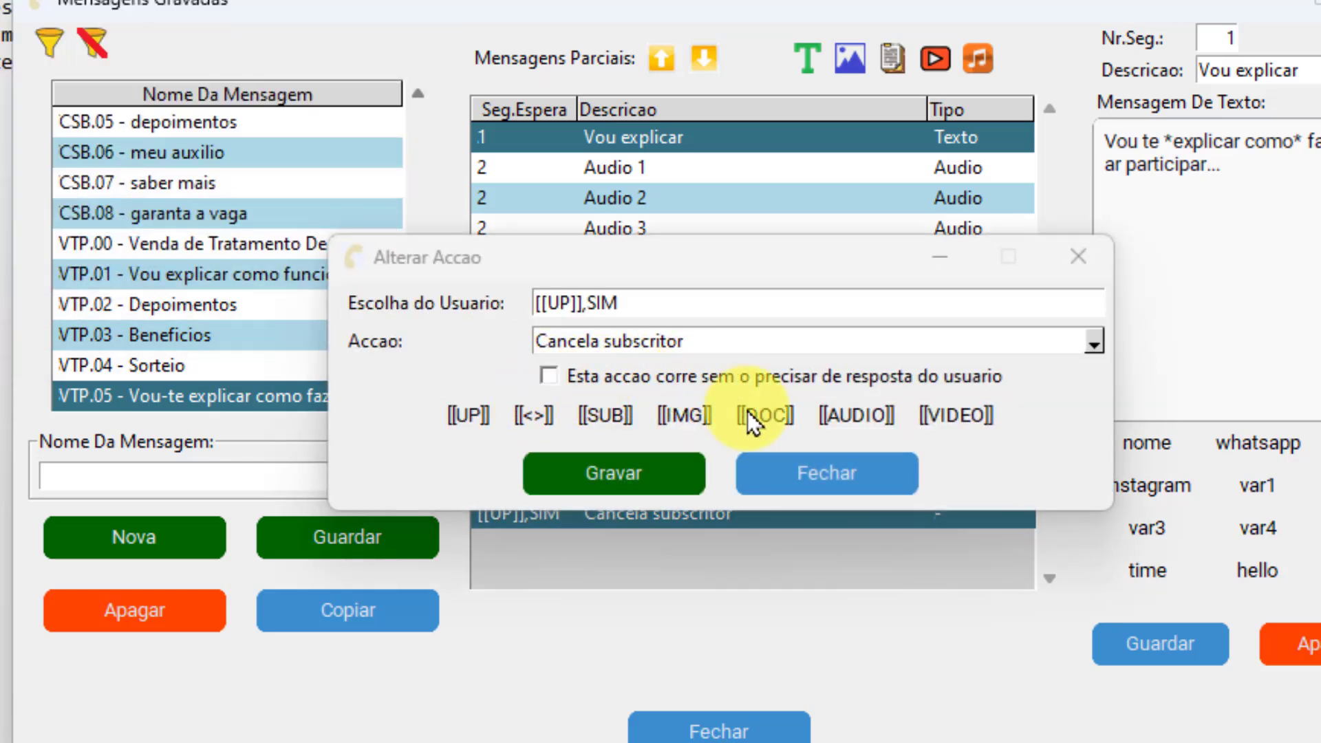
pyautogui.click(802, 473)
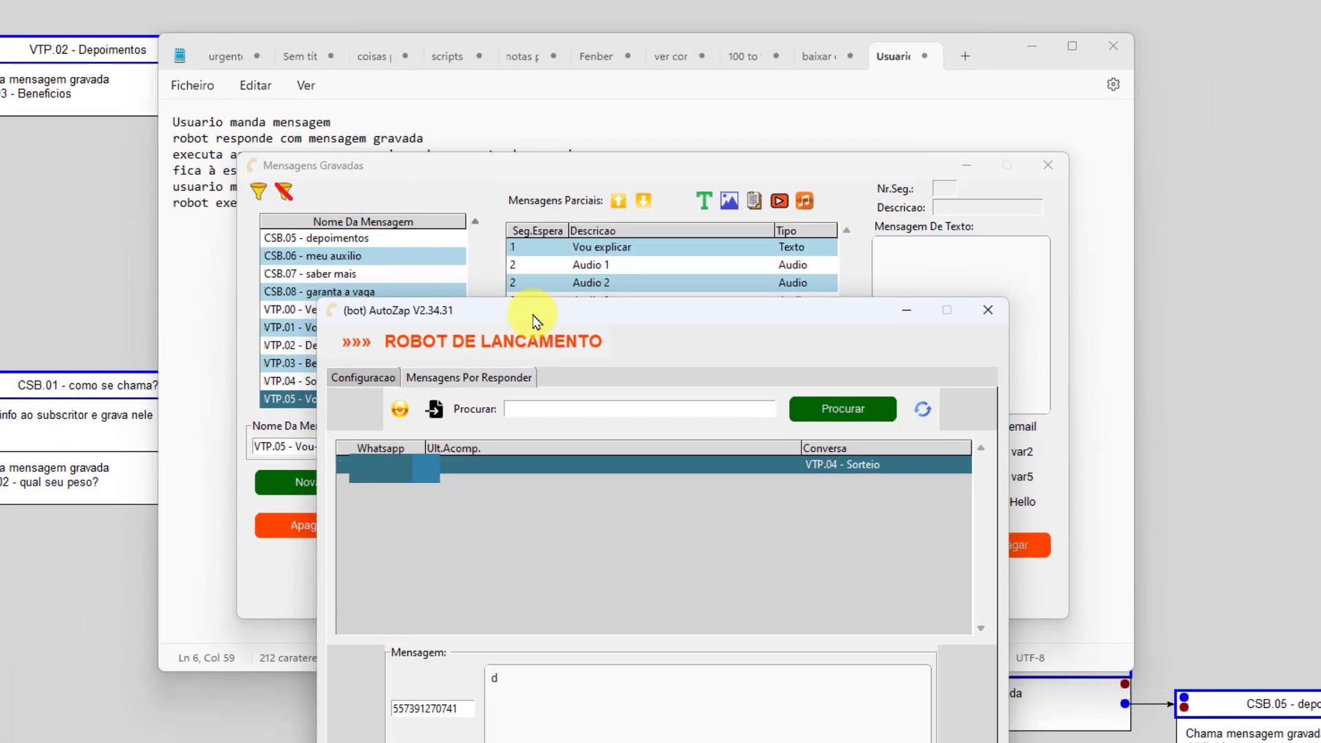
# Activate the conversation robot from the ROBOT DE LANCAMENTO window, and view the messages it sent in the WhatsApp chat
pyautogui.moveTo(525, 316); pyautogui.dragTo(525, 59)
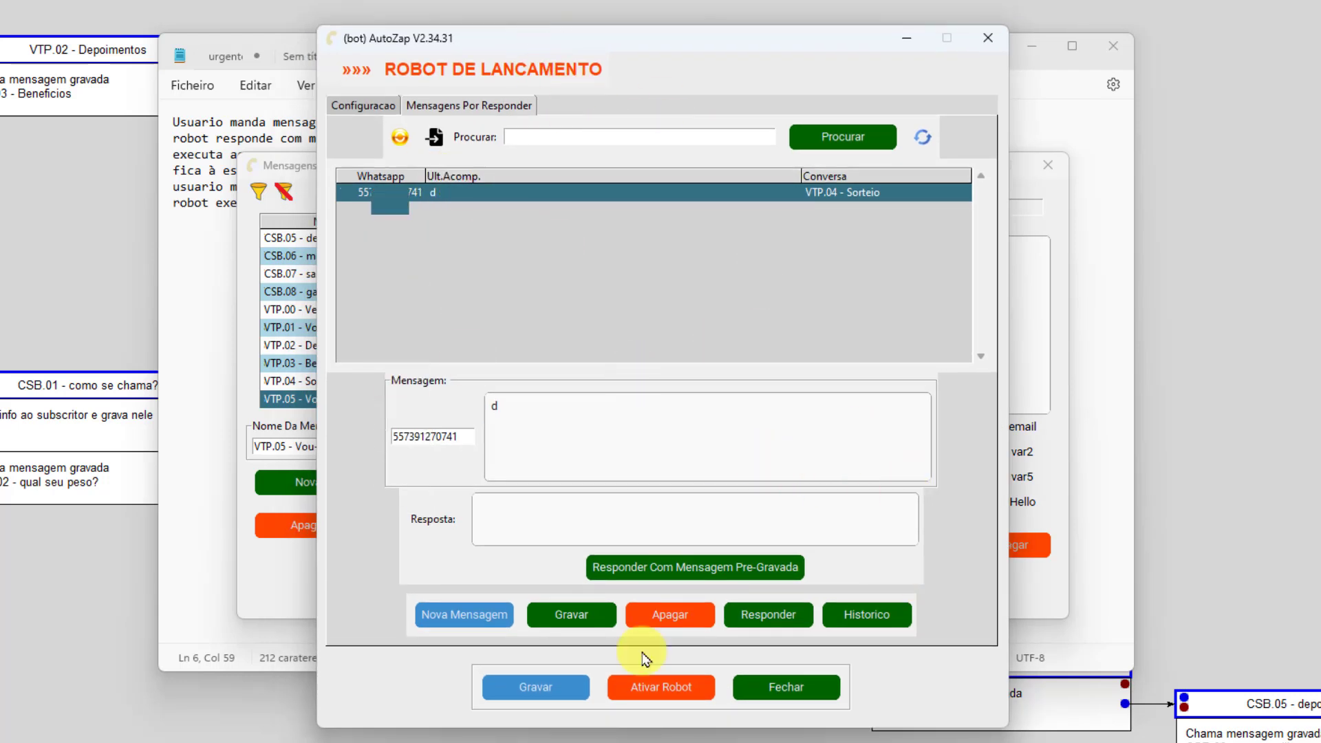
pyautogui.click(626, 688)
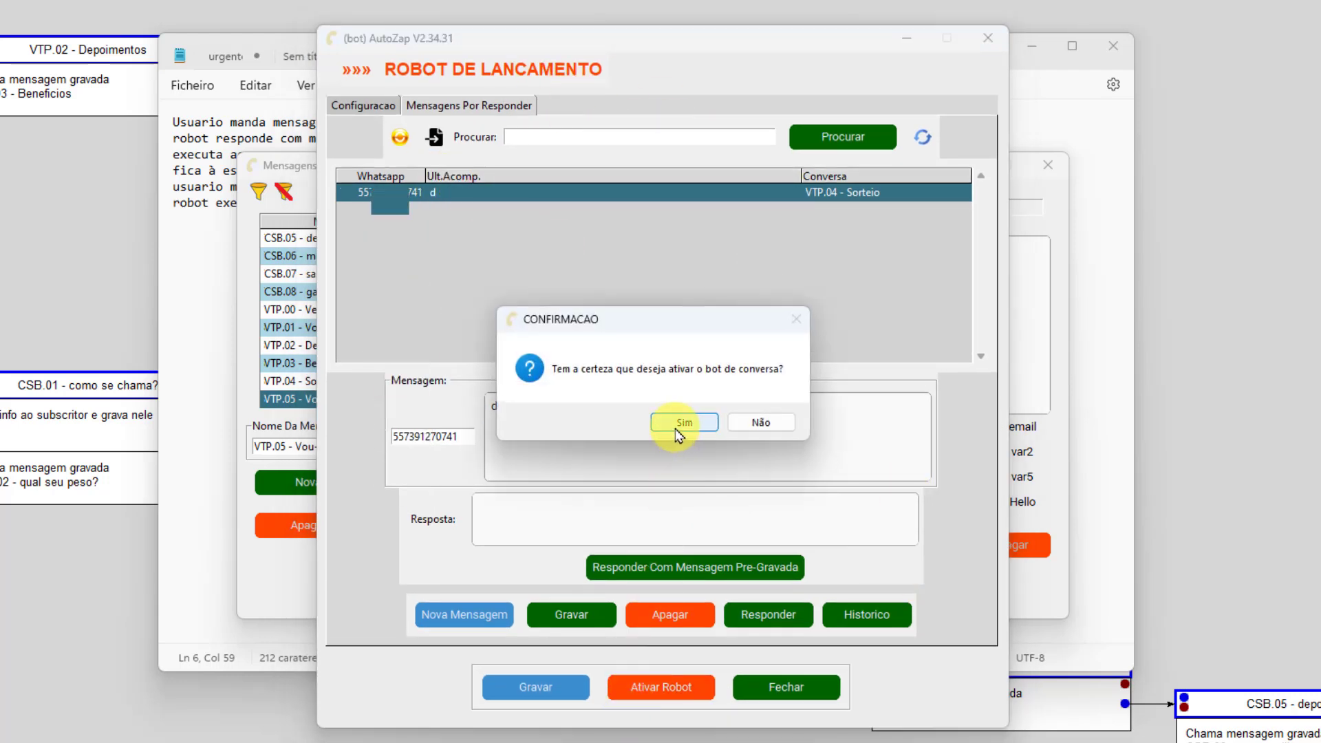
pyautogui.click(681, 422)
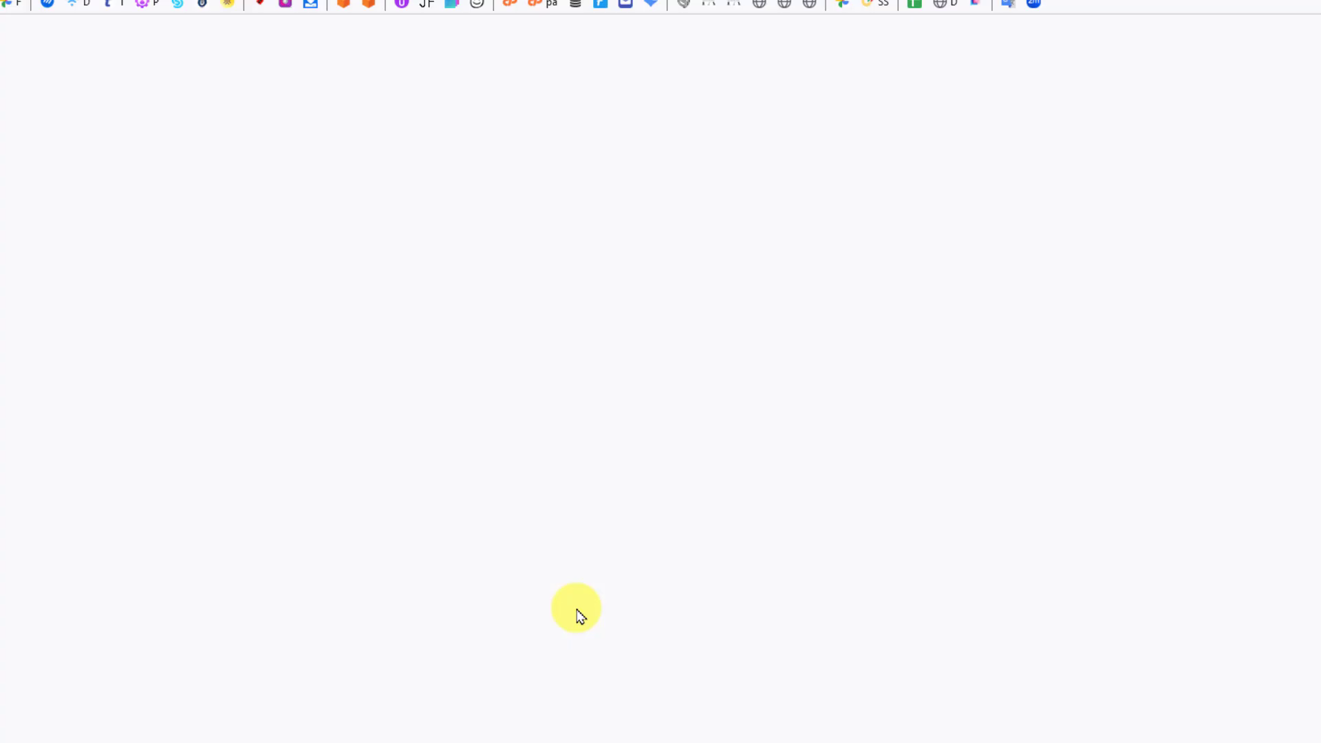
pyautogui.click(1033, 3)
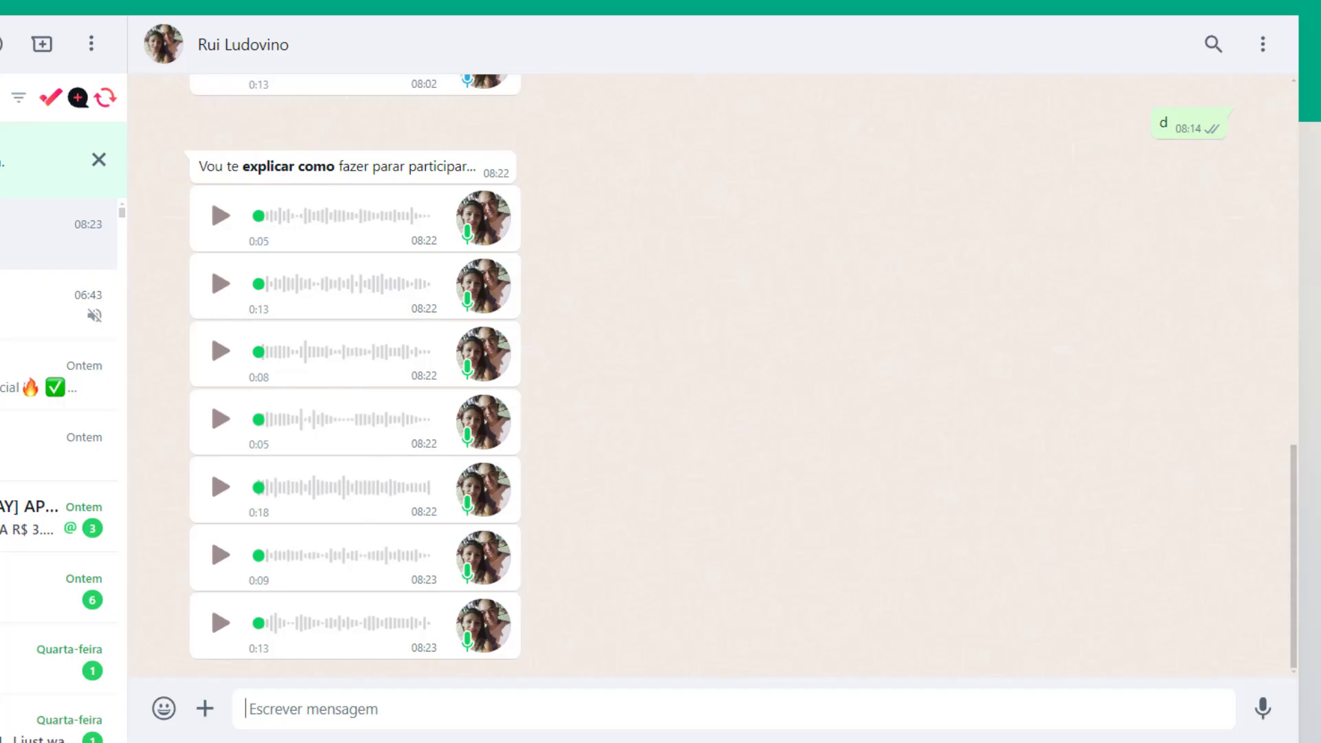
# Return to Mensagens Gravadas and delete the "[[UP]],SIM" Cancela subscritor action from VTP.05 - Vou-te explicar como fazer
pyautogui.moveTo(882, 742)
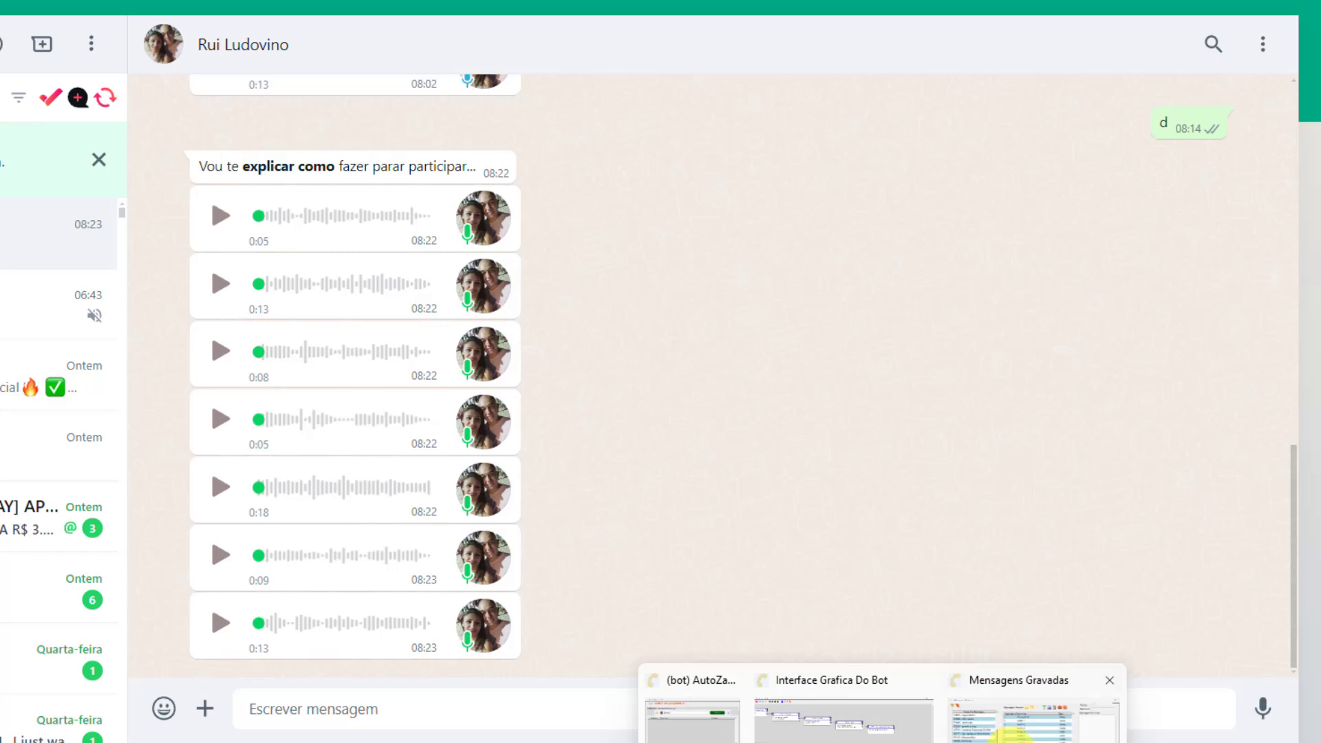
pyautogui.click(1001, 732)
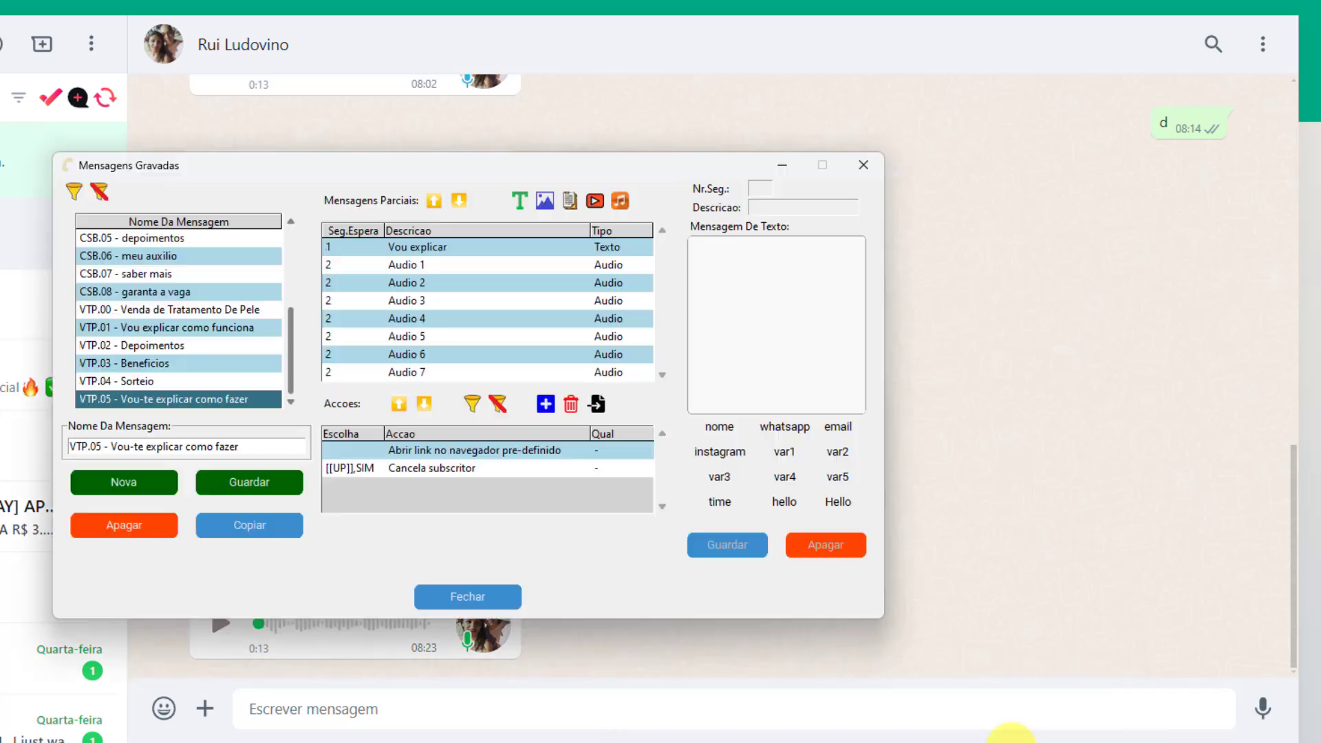
pyautogui.click(413, 474)
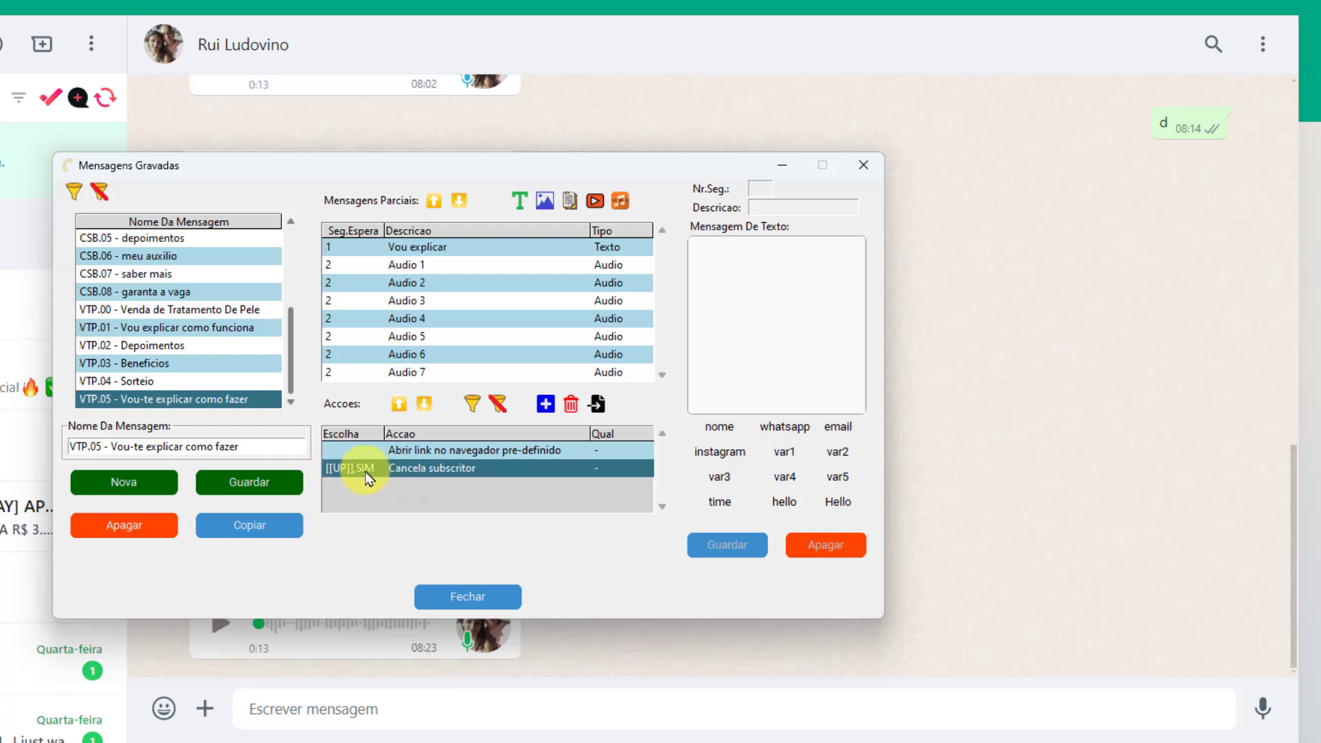
pyautogui.click(571, 405)
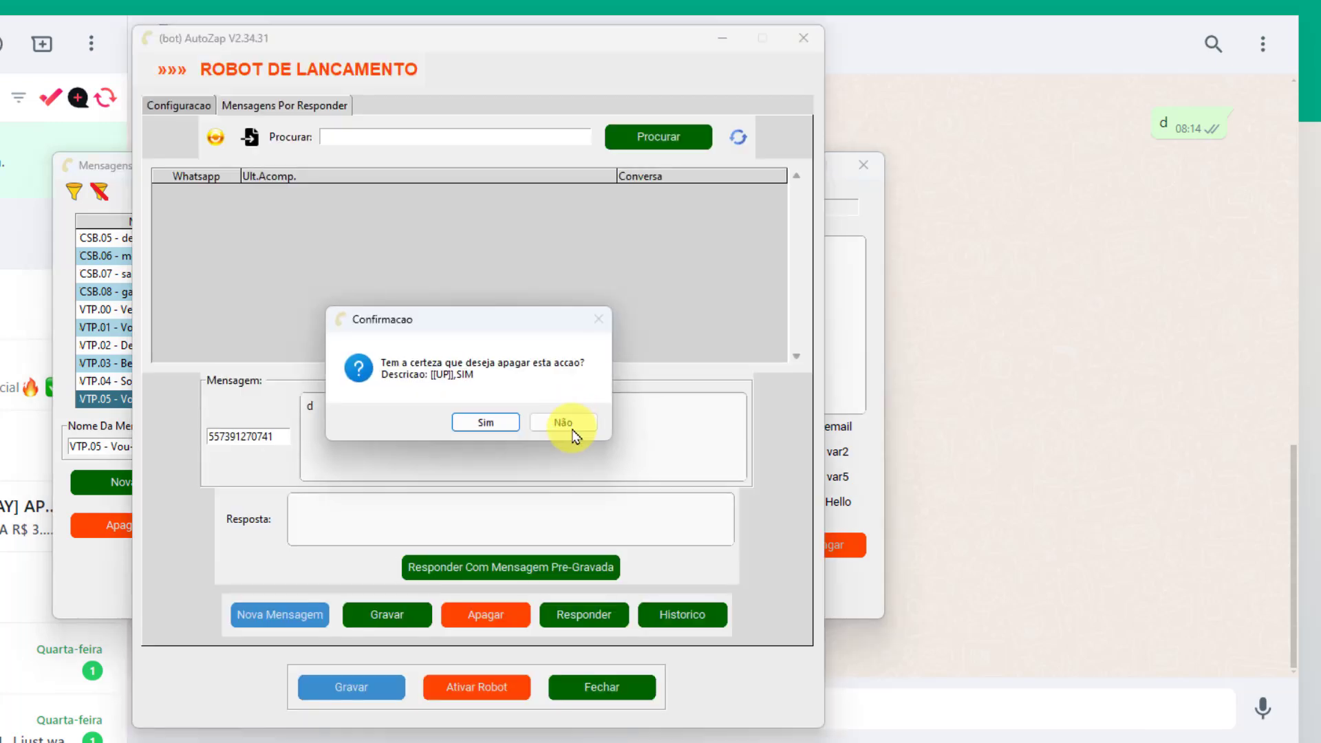
pyautogui.click(485, 421)
pyautogui.click(547, 454)
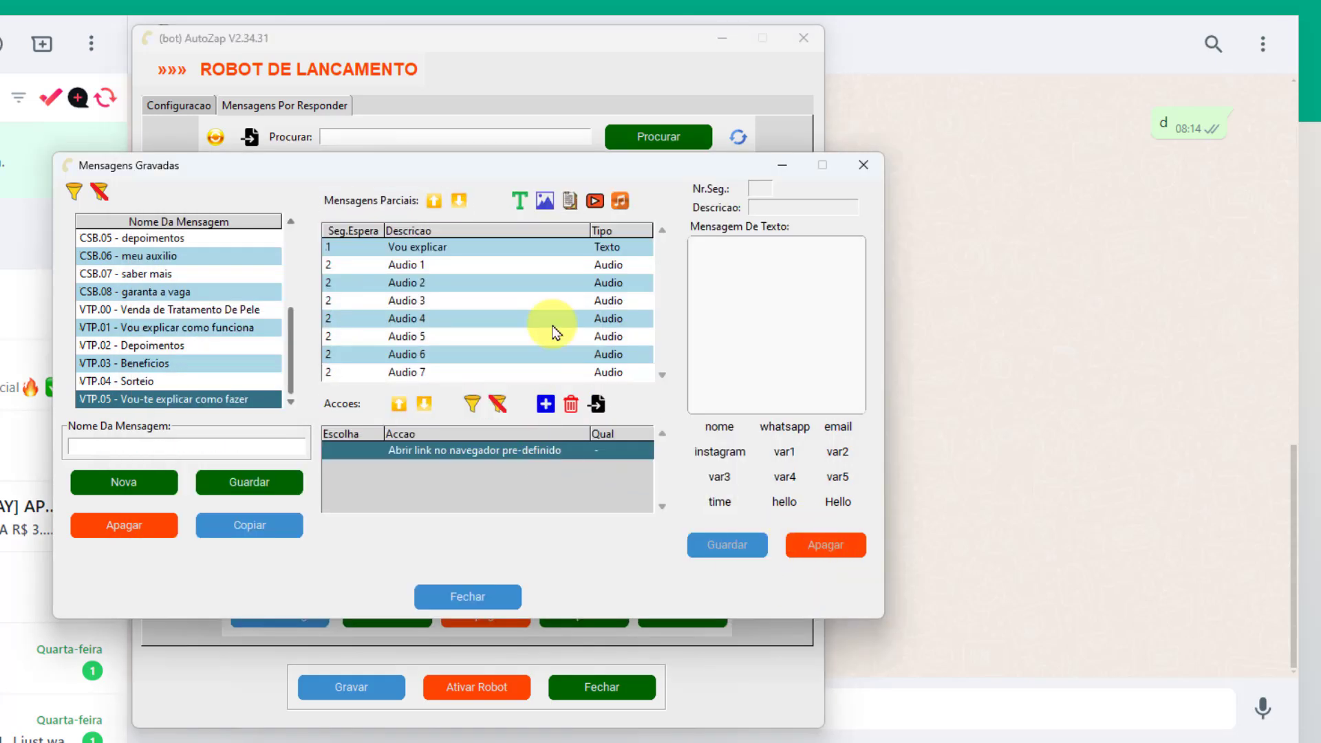